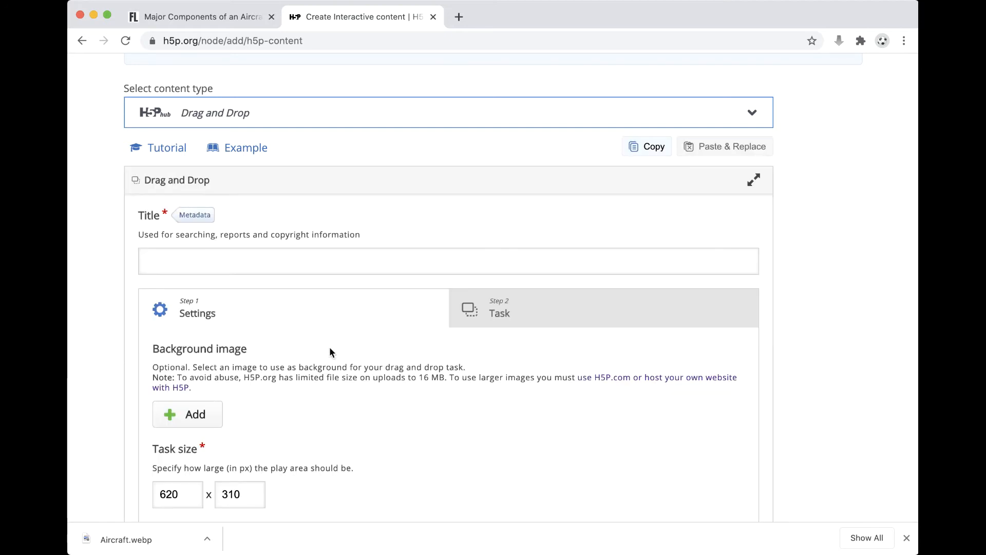
# Title the Drag and Drop content "Aircraft Competent".
pyautogui.scroll(5, 308, 349)
pyautogui.click(256, 394)
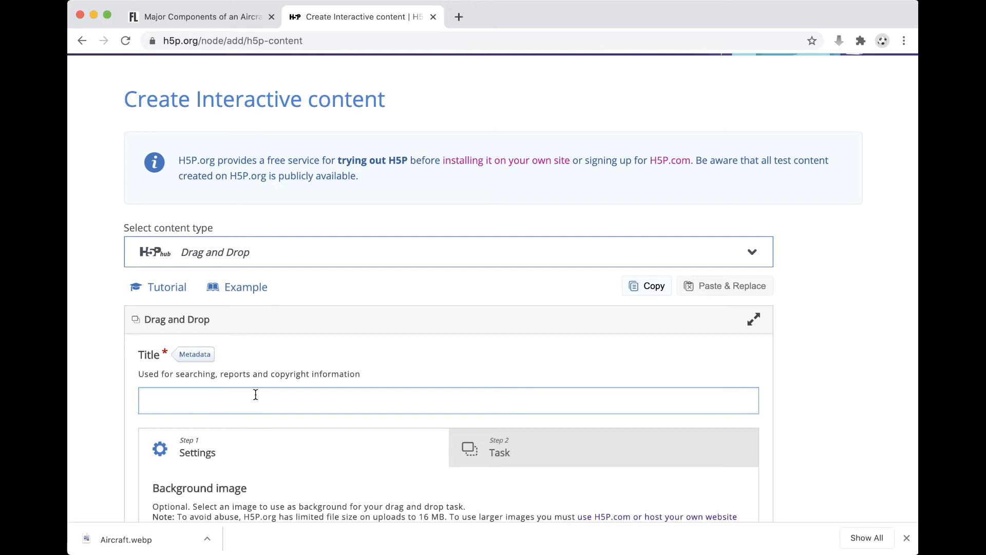
pyautogui.write('Aircarft Compe')
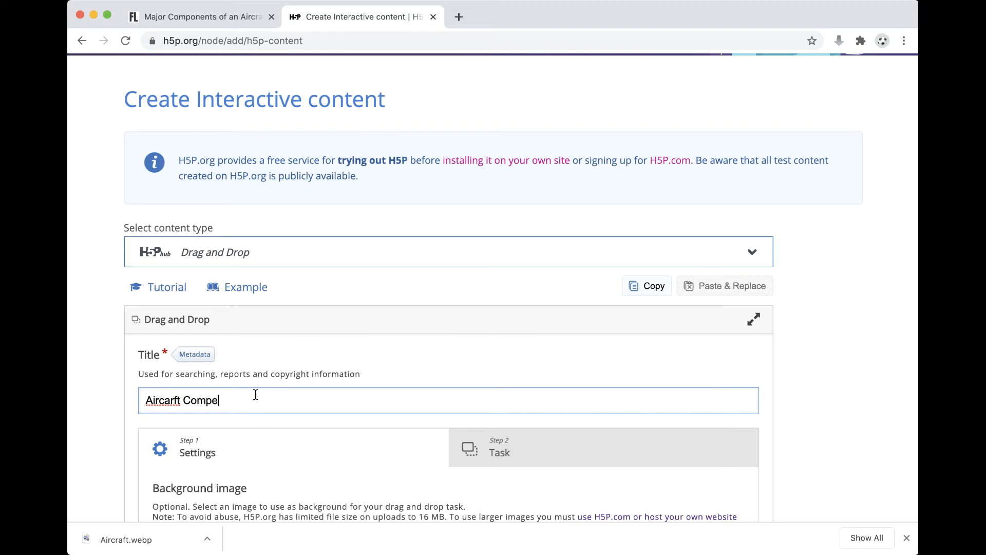
pyautogui.write('ntent')
pyautogui.doubleClick(220, 399)
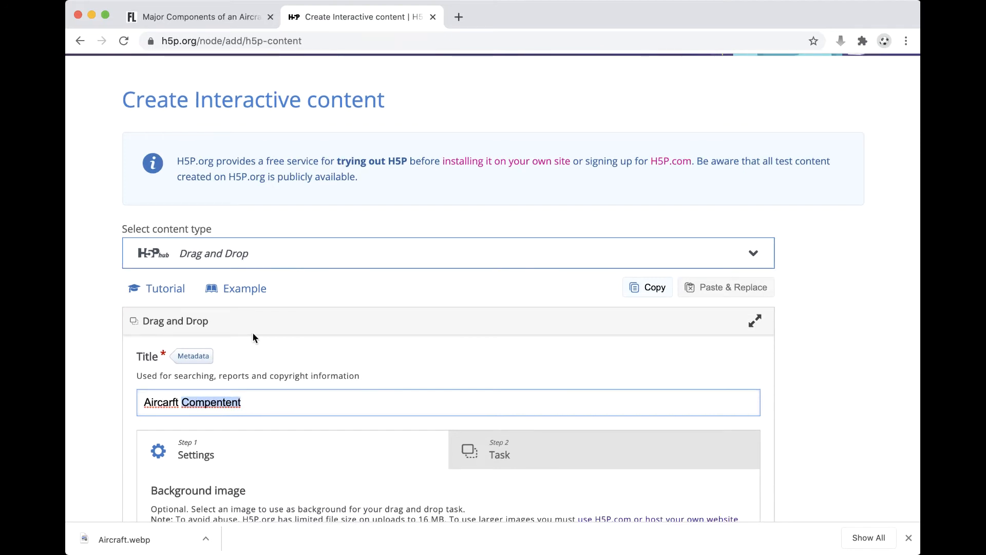
pyautogui.write('Competent')
pyautogui.doubleClick(161, 402)
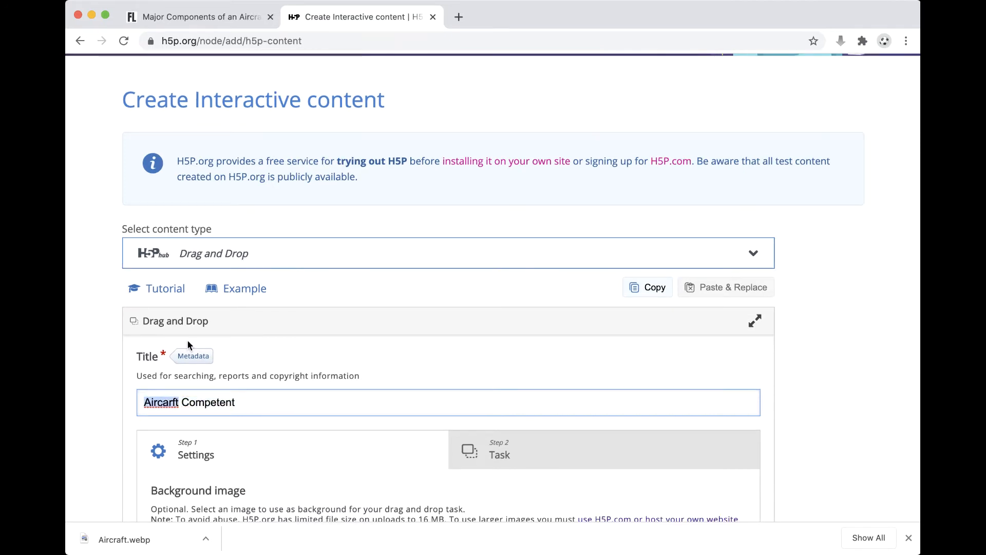
pyautogui.write('Aircraft')
# Upload the airplane diagram with blank label boxes as the background image and proceed to the Task stage.
pyautogui.scroll(-5, 261, 434)
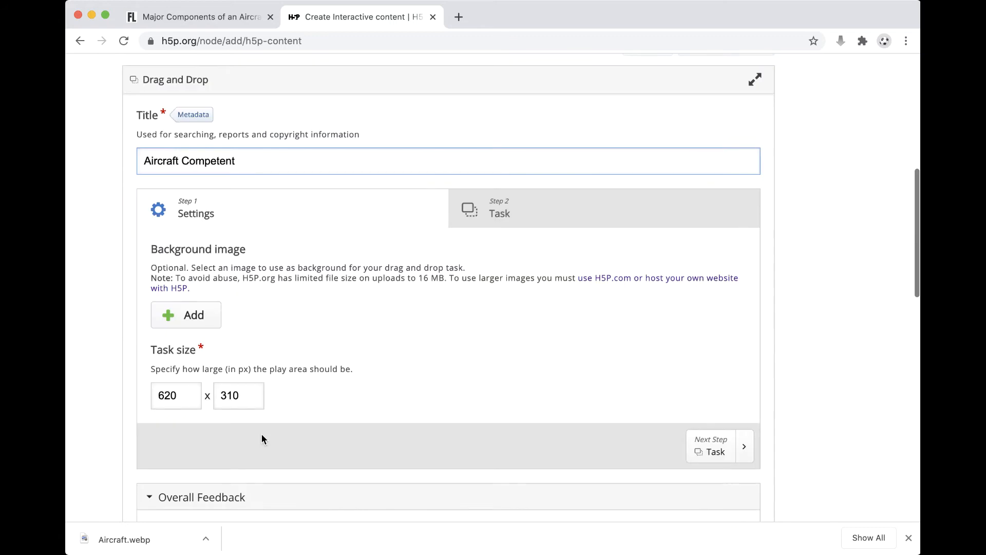
pyautogui.click(197, 315)
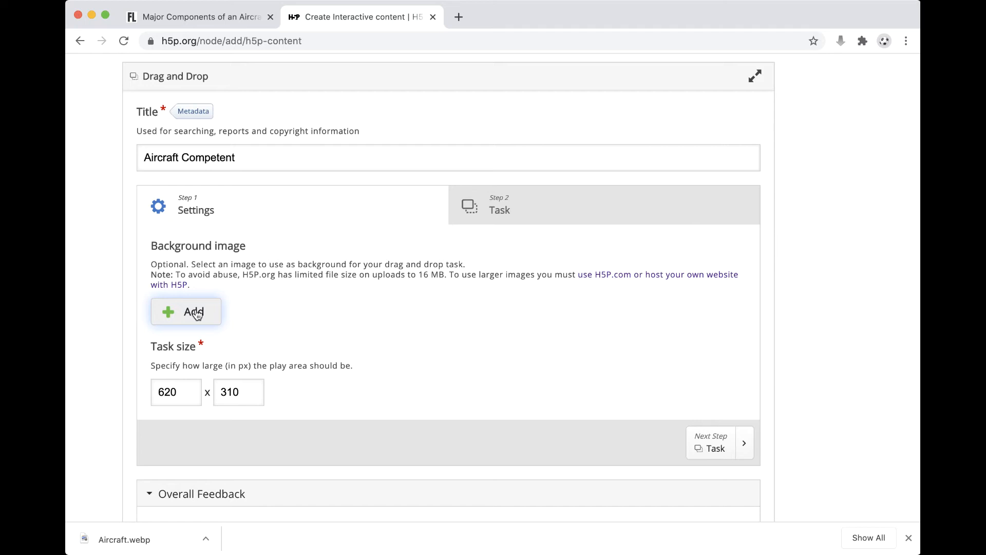
pyautogui.click(197, 315)
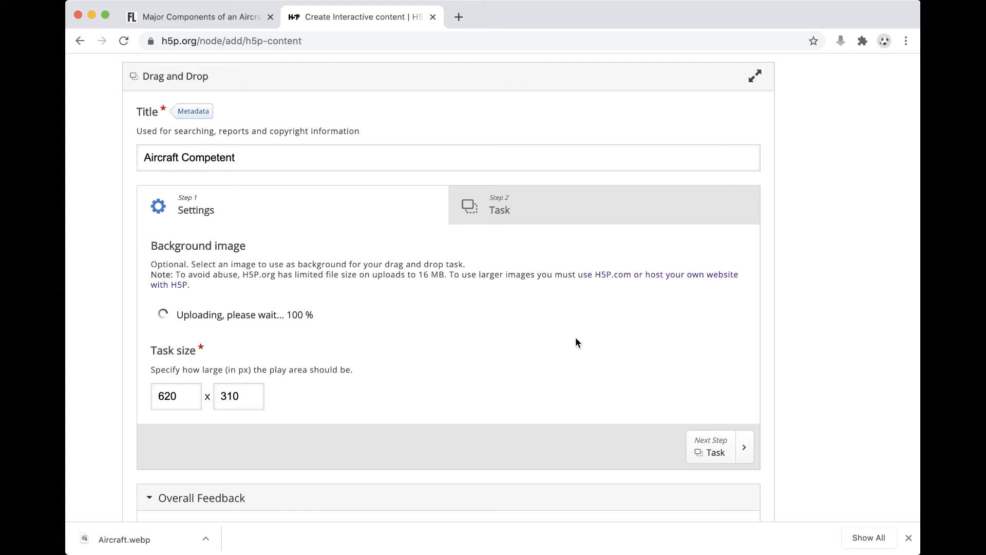
pyautogui.scroll(-3, 590, 396)
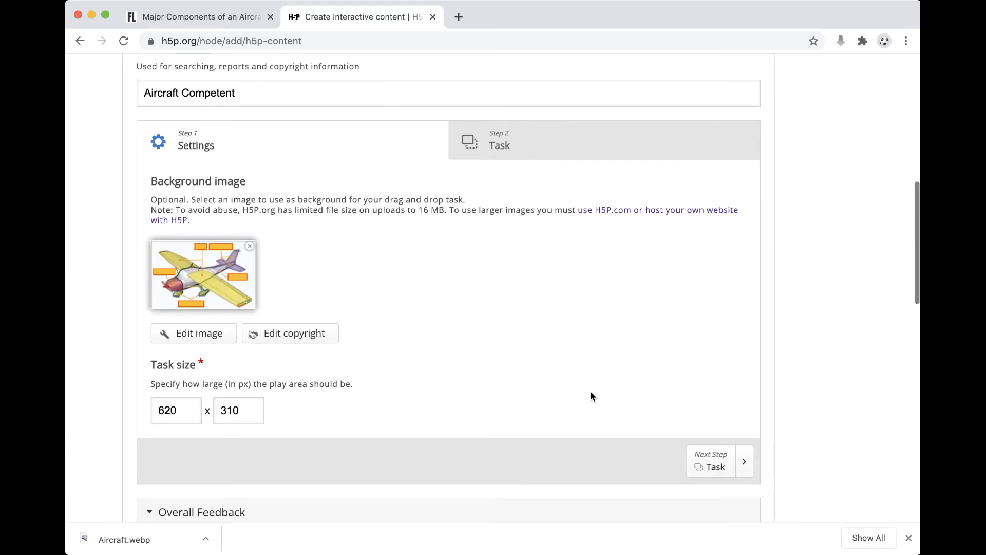
pyautogui.click(707, 461)
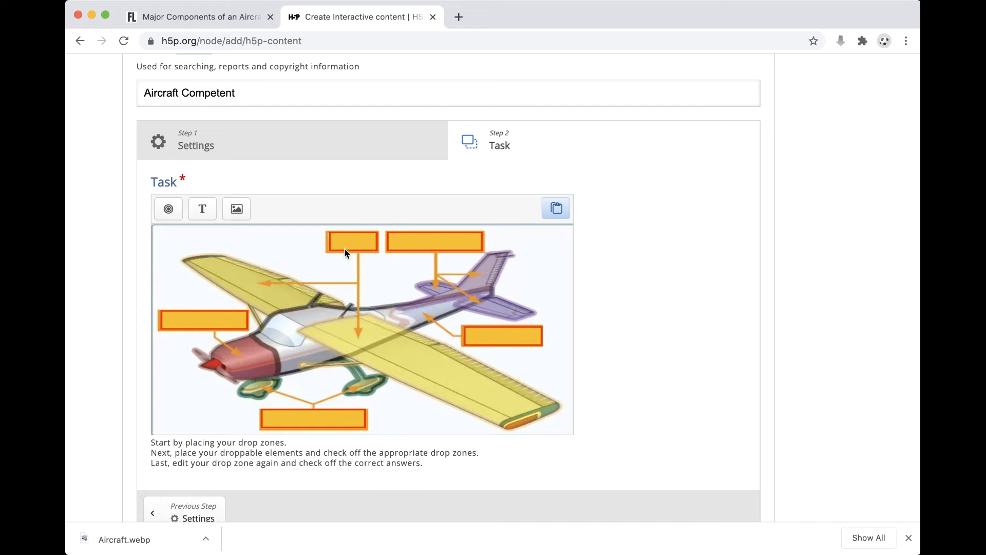
# Examine the labelled airplane components figure on the Flight Literacy page and return to the H5P editor.
pyautogui.click(180, 11)
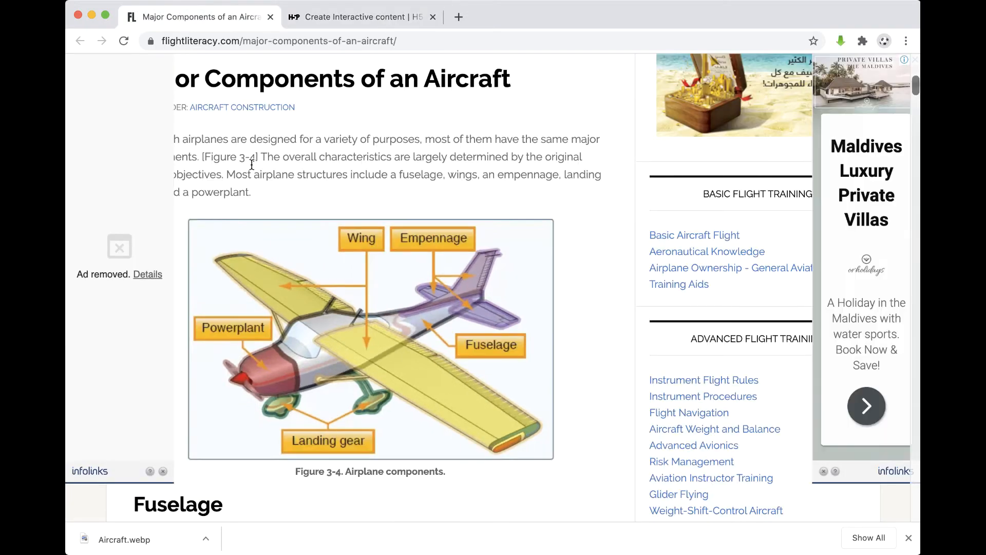
pyautogui.scroll(10, 257, 167)
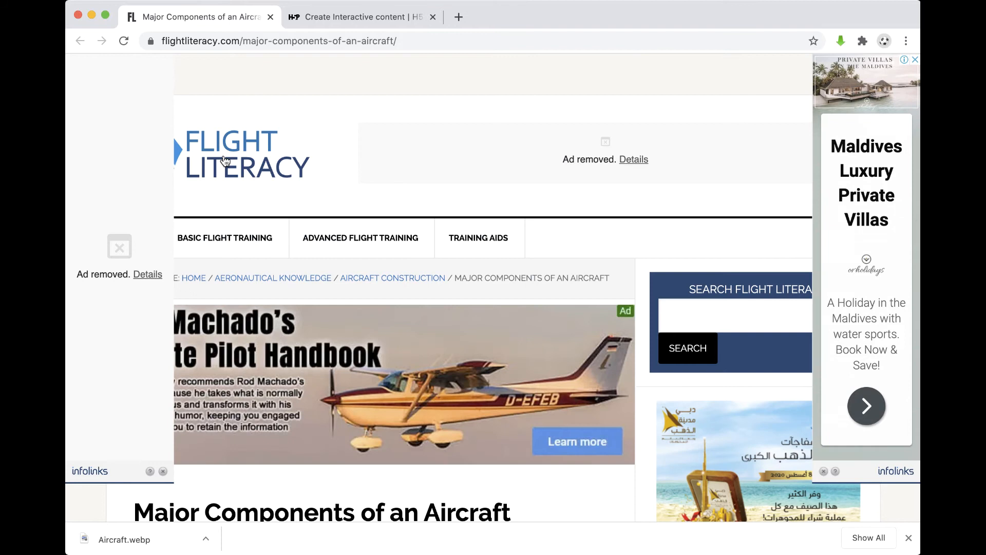
pyautogui.moveTo(292, 285)
pyautogui.scroll(-10, 291, 285)
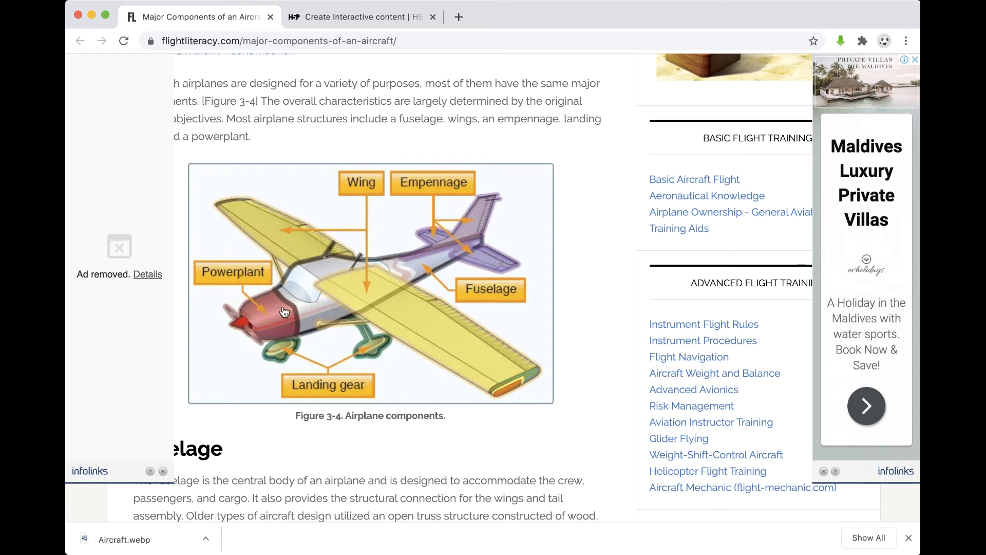
pyautogui.click(339, 17)
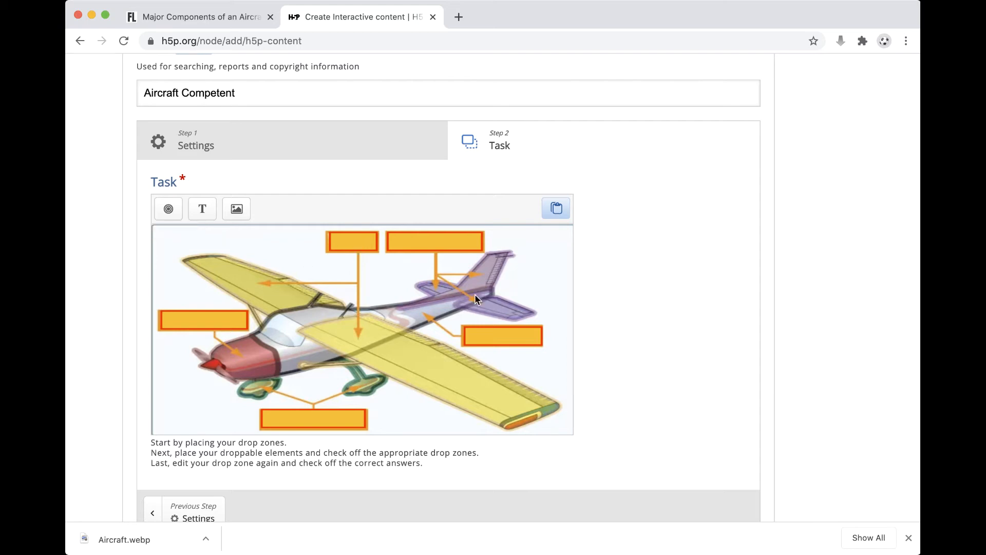
# Add a drop zone labelled "Zone 1" with background opacity 60 and fit it over the blank wing label box.
pyautogui.click(169, 210)
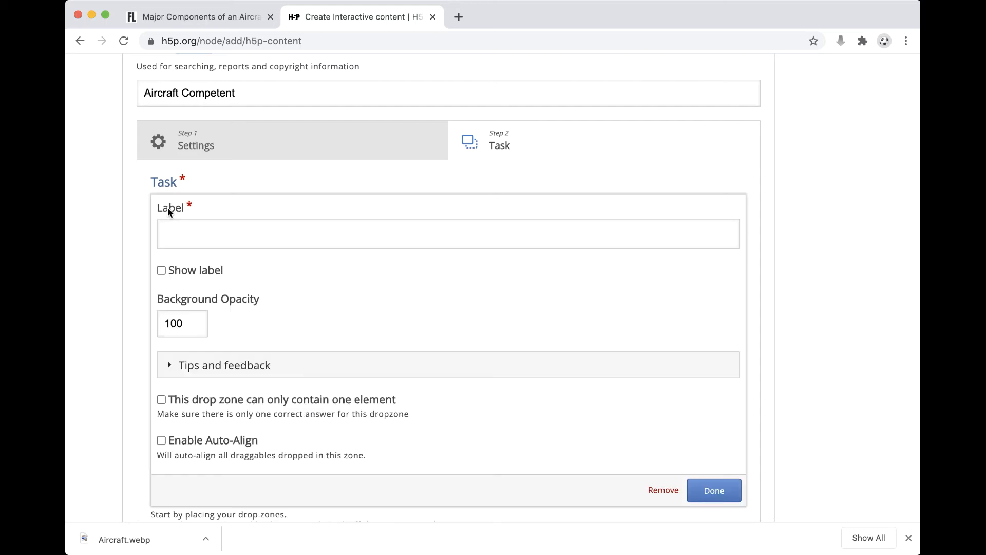
pyautogui.click(228, 235)
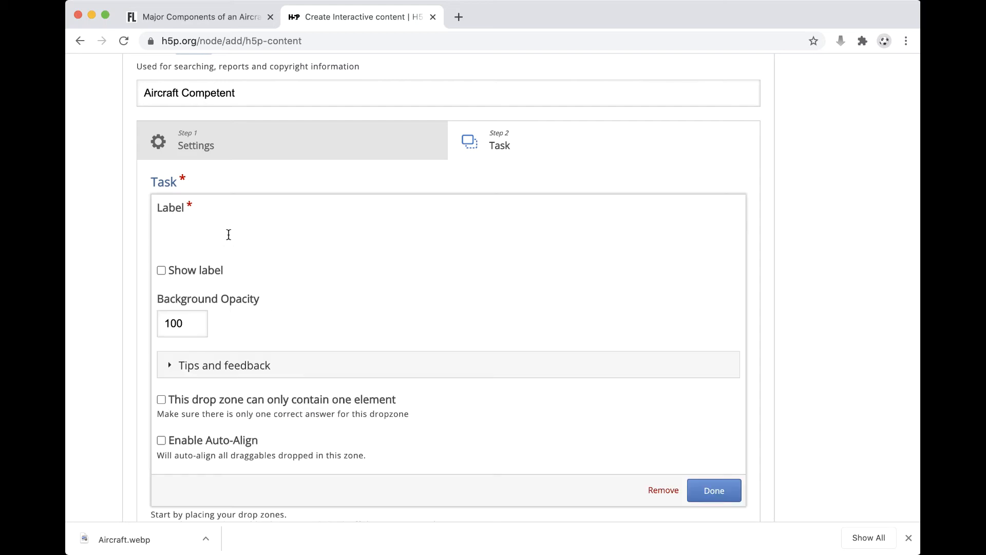
pyautogui.write('Zone 1')
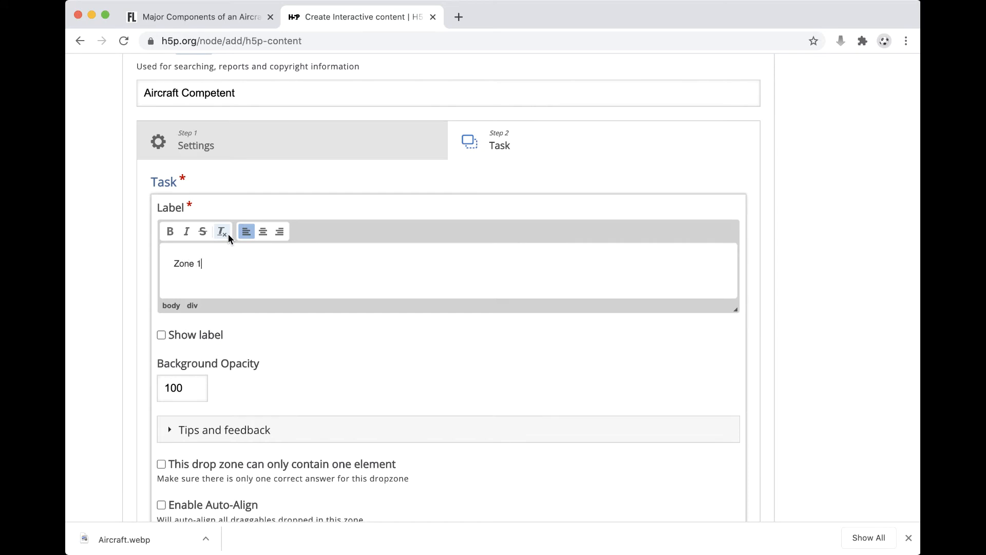
pyautogui.scroll(-5, 315, 338)
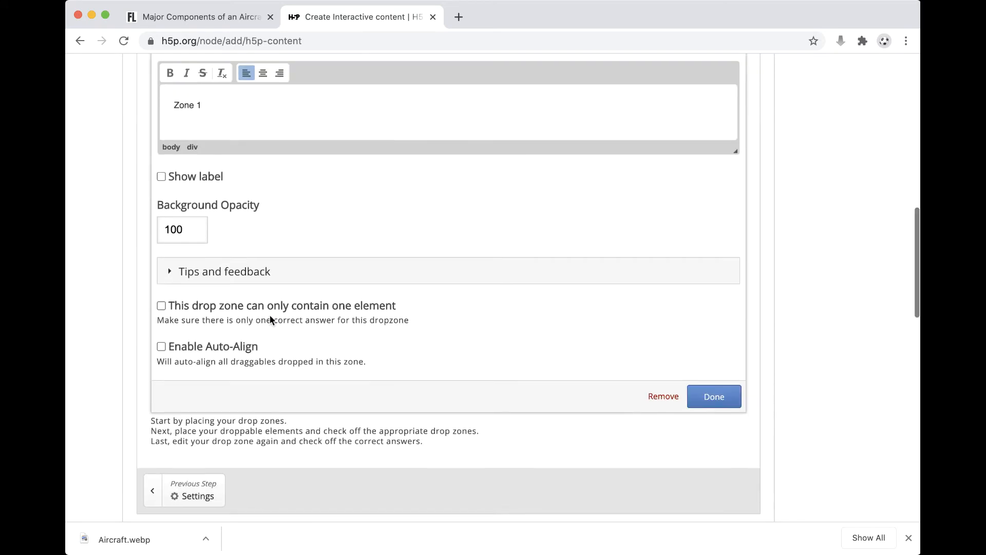
pyautogui.moveTo(195, 226); pyautogui.dragTo(142, 228)
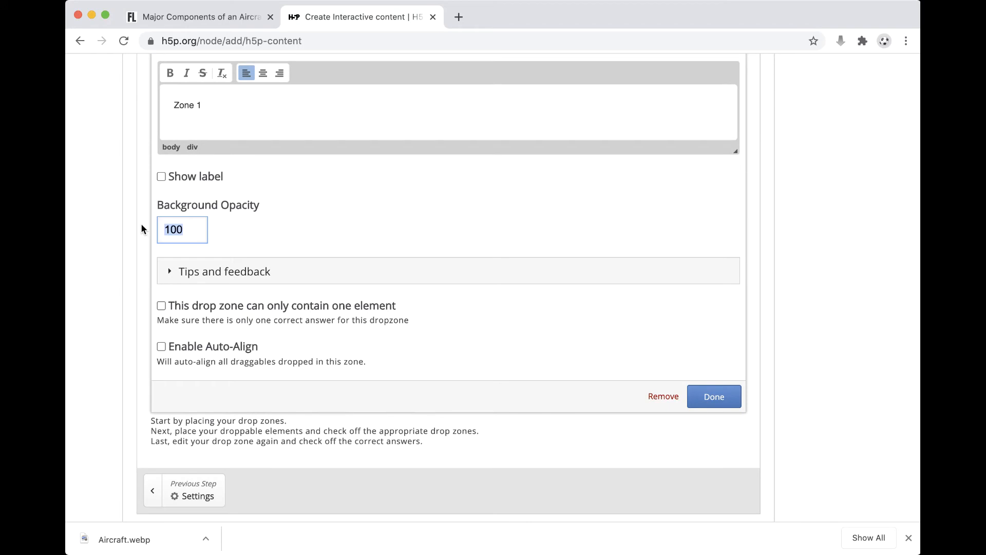
pyautogui.write('60')
pyautogui.click(706, 405)
pyautogui.moveTo(359, 172); pyautogui.dragTo(352, 65)
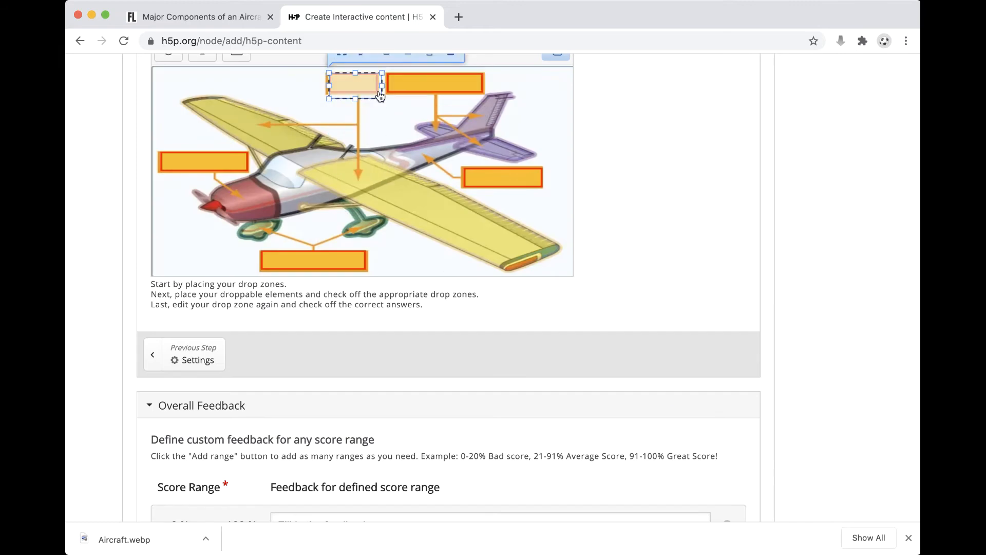
pyautogui.moveTo(381, 96); pyautogui.dragTo(374, 91)
# Reopen the Zone 1 drop zone's settings, review its options including tips and feedback, and close them.
pyautogui.doubleClick(347, 79)
pyautogui.scroll(4, 332, 267)
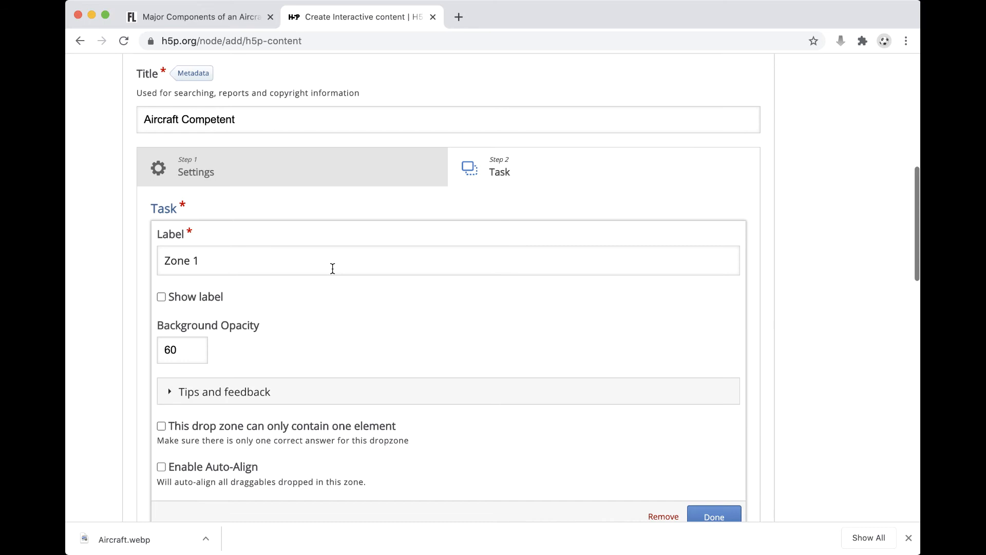
pyautogui.scroll(-1, 332, 269)
pyautogui.scroll(1, 197, 381)
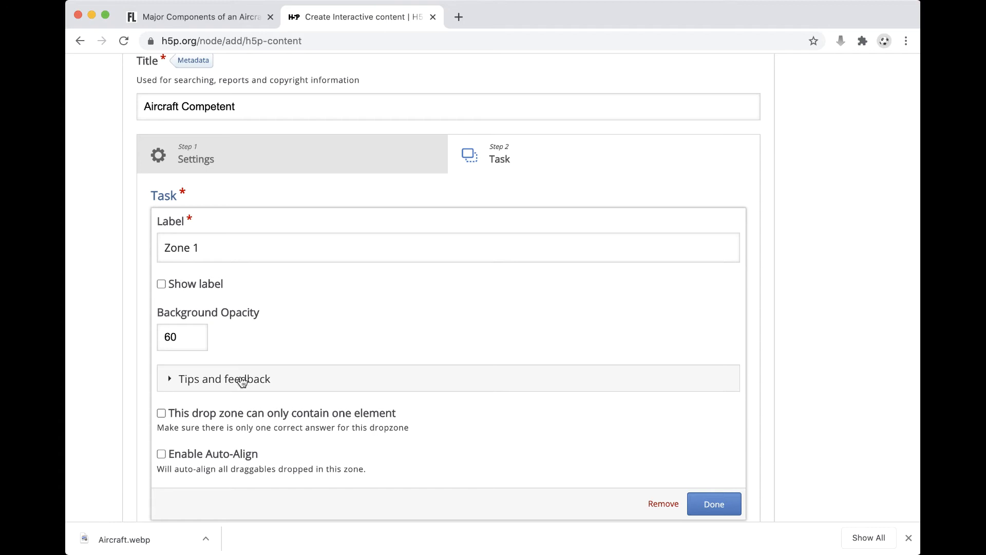
pyautogui.click(242, 382)
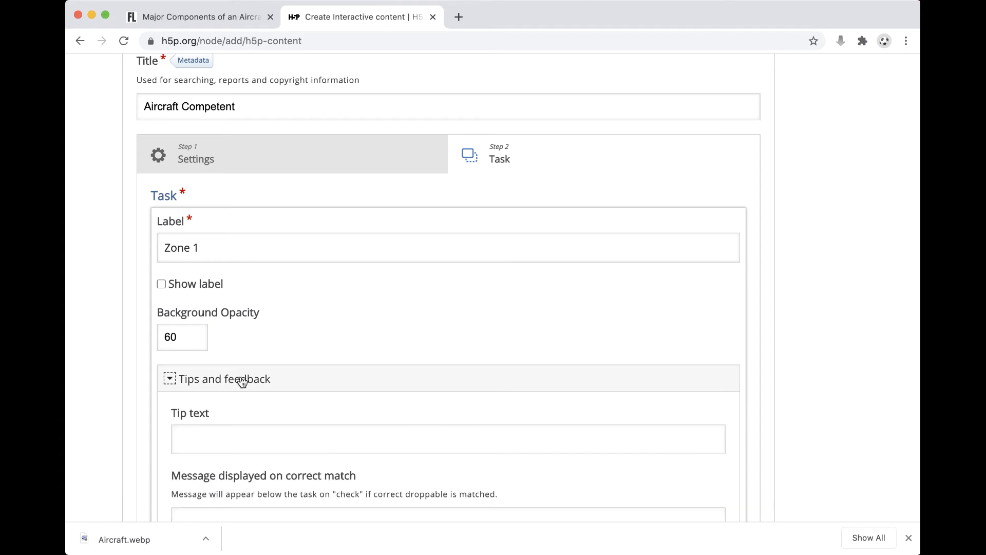
pyautogui.click(242, 381)
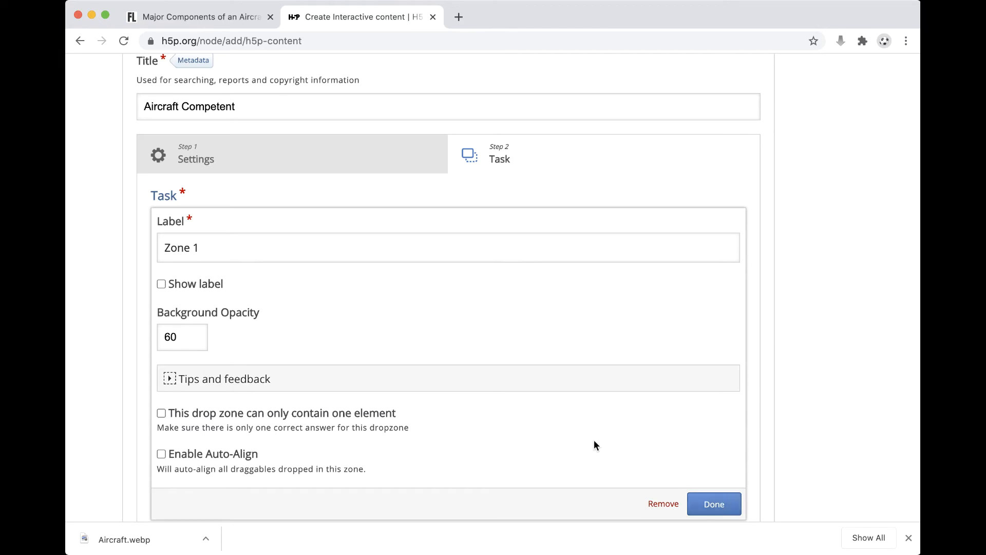
pyautogui.click(714, 505)
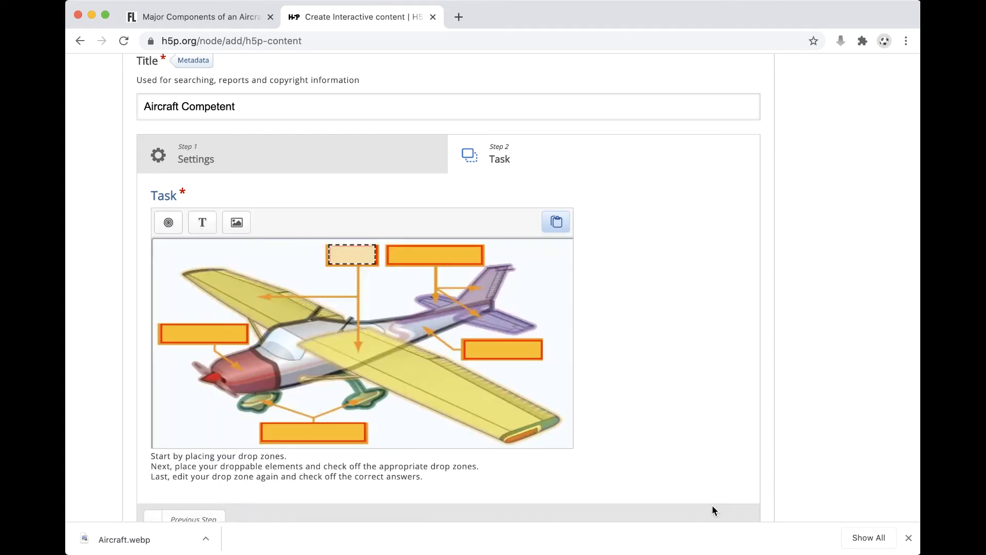
# Add a second drop zone labelled "Zone 2" with background opacity 60.
pyautogui.click(168, 222)
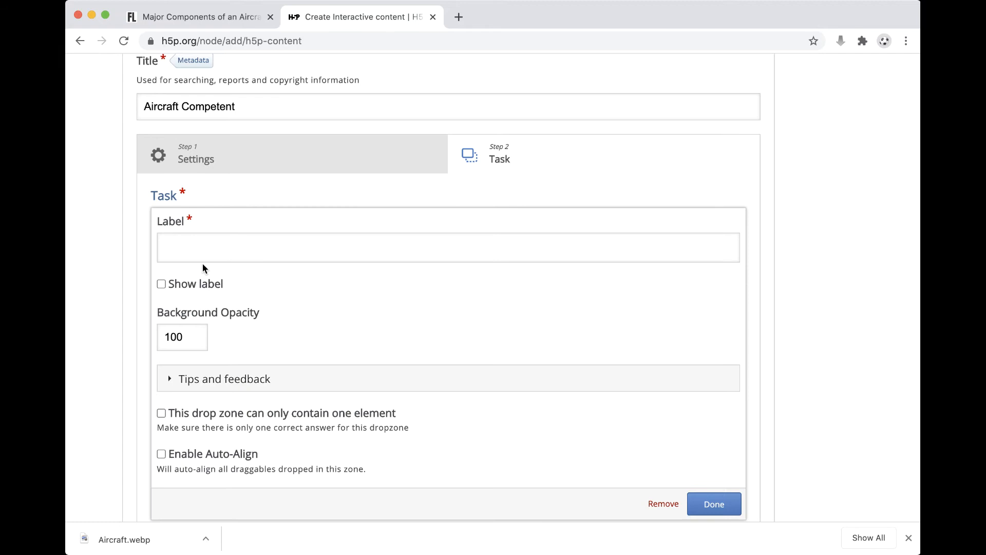
pyautogui.click(202, 247)
pyautogui.write('Zome')
pyautogui.press('BackSpace')
pyautogui.press('BackSpace')
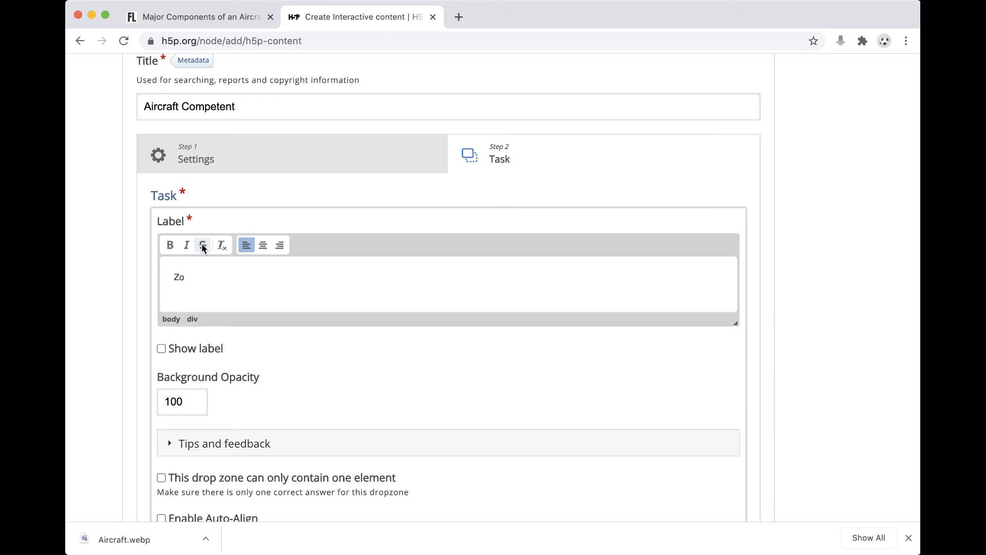
pyautogui.write('ne 2')
pyautogui.doubleClick(195, 396)
pyautogui.write('60')
pyautogui.scroll(-5, 310, 406)
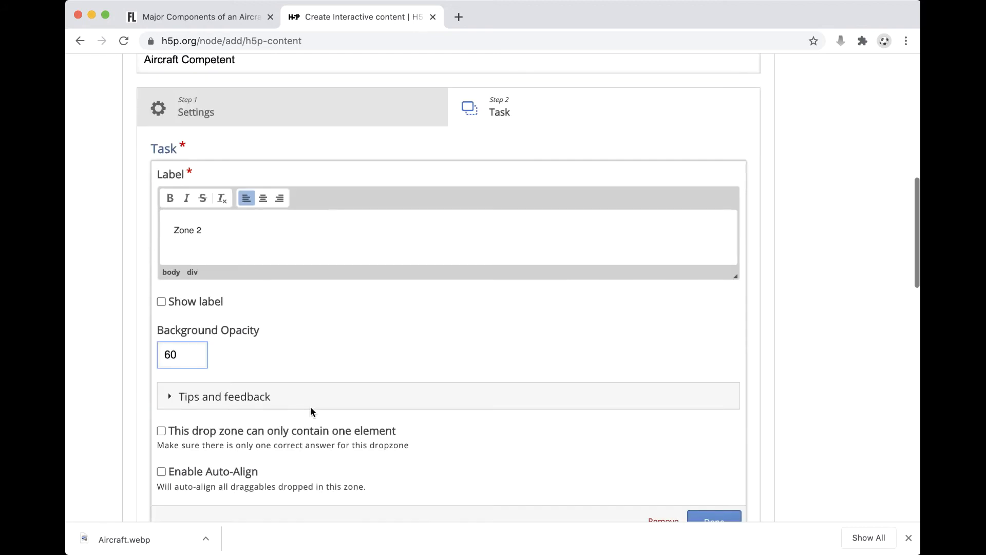
pyautogui.click(710, 340)
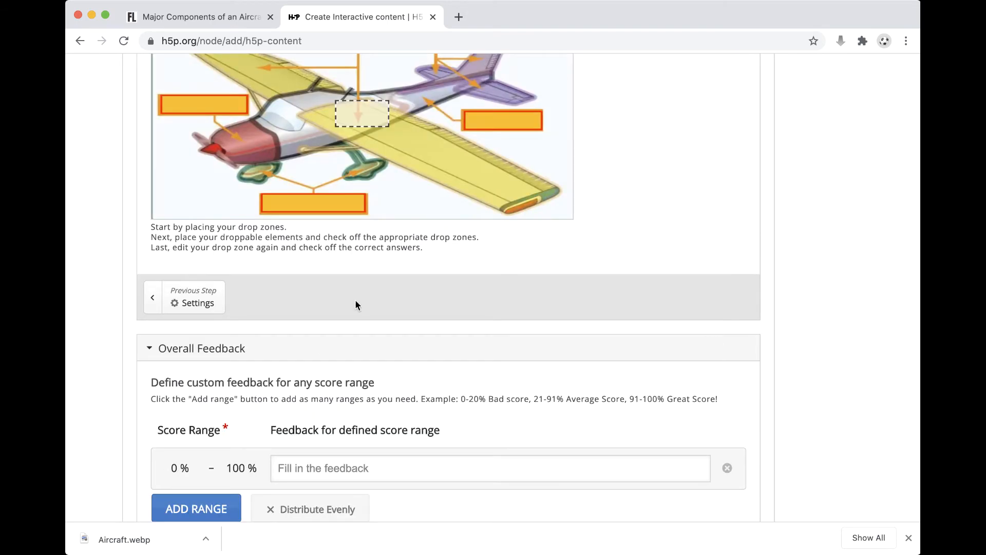
# Move the Zone 2 drop zone onto the blank label box for the tail and resize it to cover the box.
pyautogui.scroll(5, 329, 367)
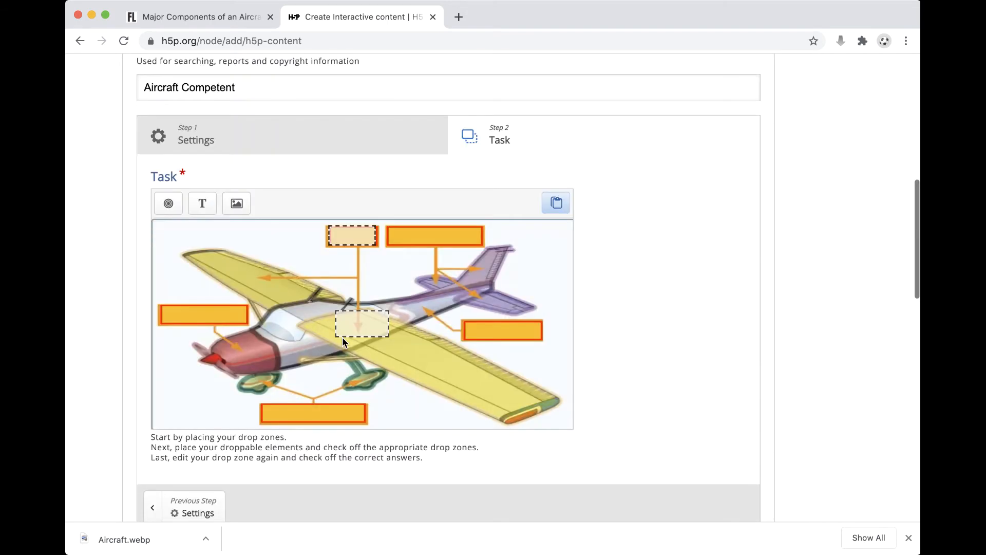
pyautogui.moveTo(358, 330); pyautogui.dragTo(412, 247)
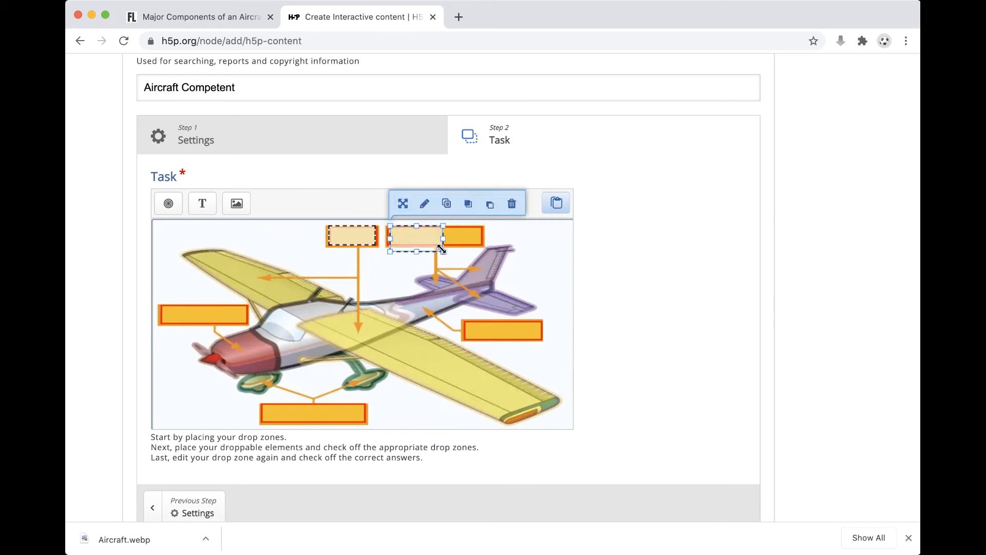
pyautogui.moveTo(443, 251); pyautogui.dragTo(483, 244)
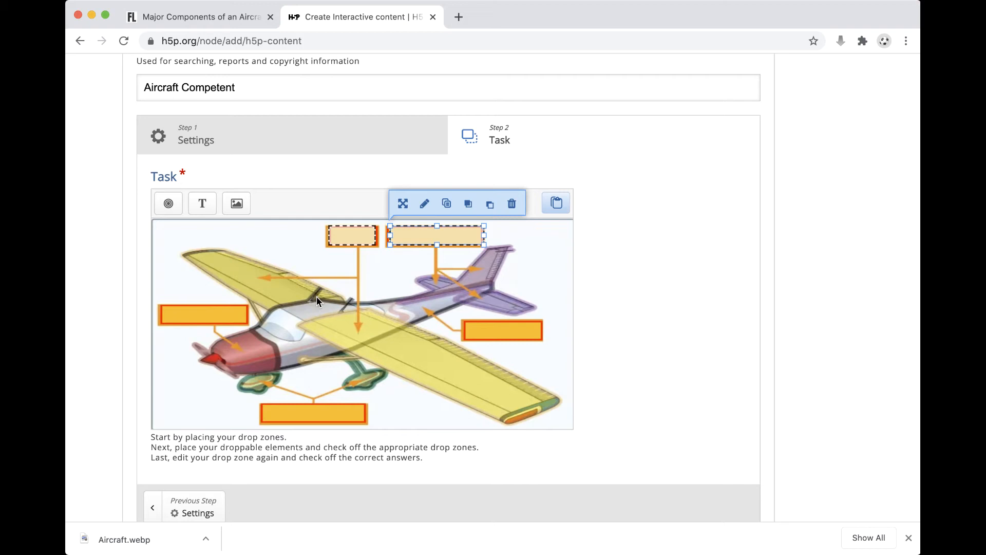
# Add a third drop zone labelled "Zone 3" with background opacity 60.
pyautogui.click(163, 206)
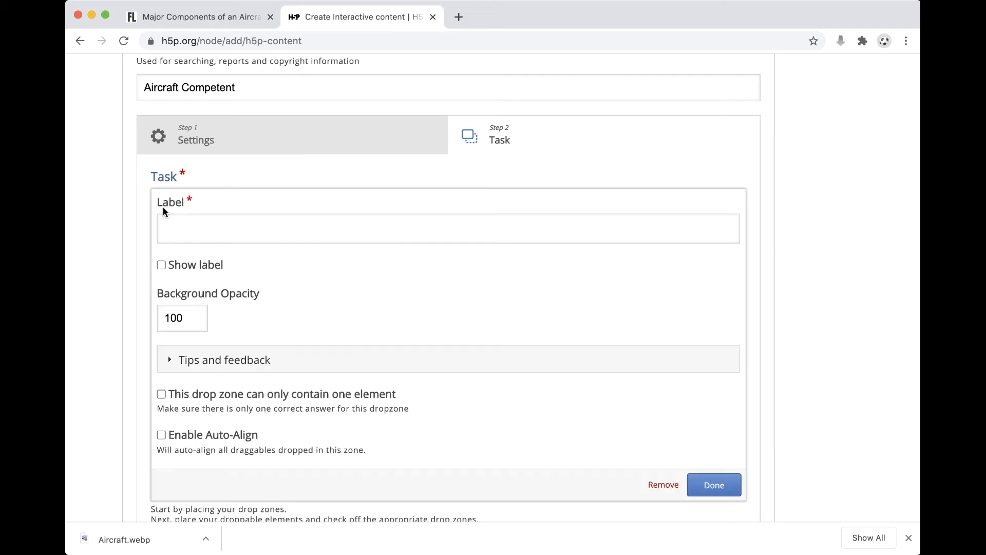
pyautogui.click(213, 226)
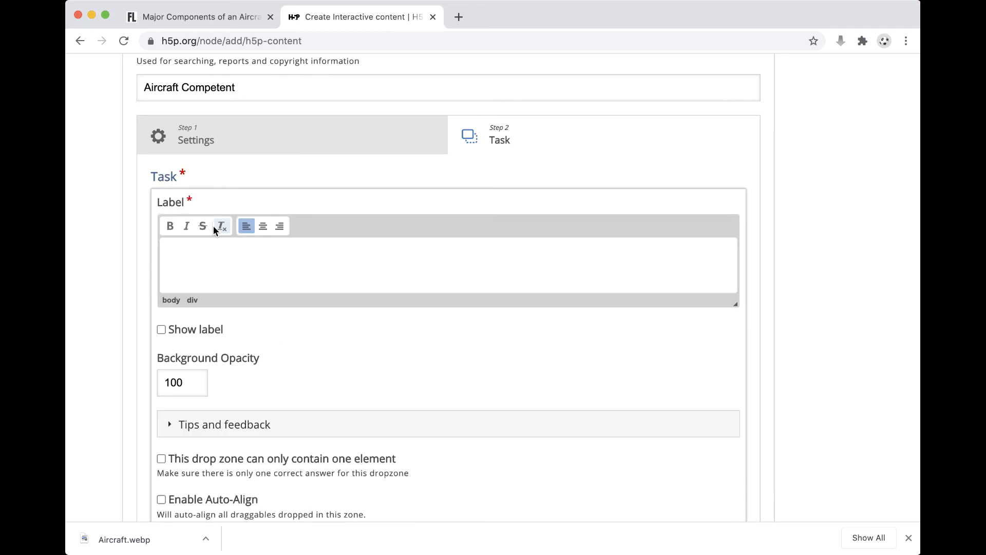
pyautogui.write('Zone 3')
pyautogui.click(162, 382)
pyautogui.press('Right')
pyautogui.press('Right')
pyautogui.press('Right')
pyautogui.press('BackSpace')
pyautogui.press('BackSpace')
pyautogui.press('BackSpace')
pyautogui.write('60')
pyautogui.scroll(-5, 260, 420)
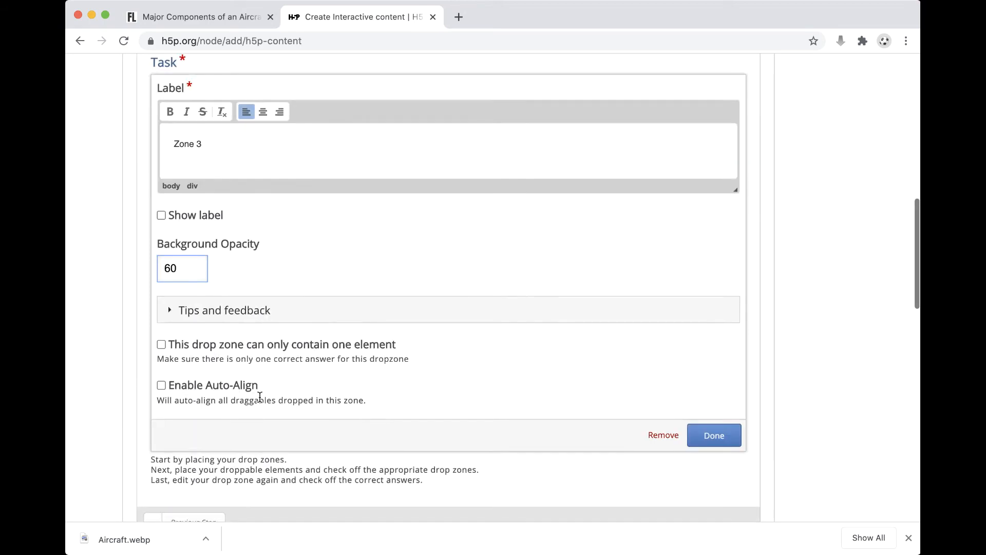
pyautogui.click(714, 336)
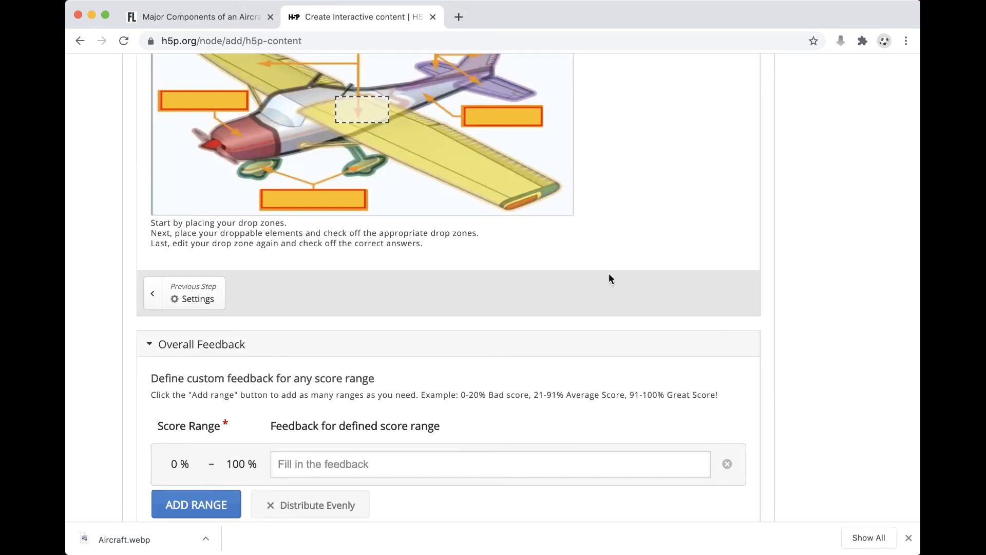
# Move the Zone 3 drop zone onto the blank label box for the airplane's nose and resize it to cover the box.
pyautogui.scroll(5, 407, 220)
pyautogui.moveTo(361, 331); pyautogui.dragTo(189, 330)
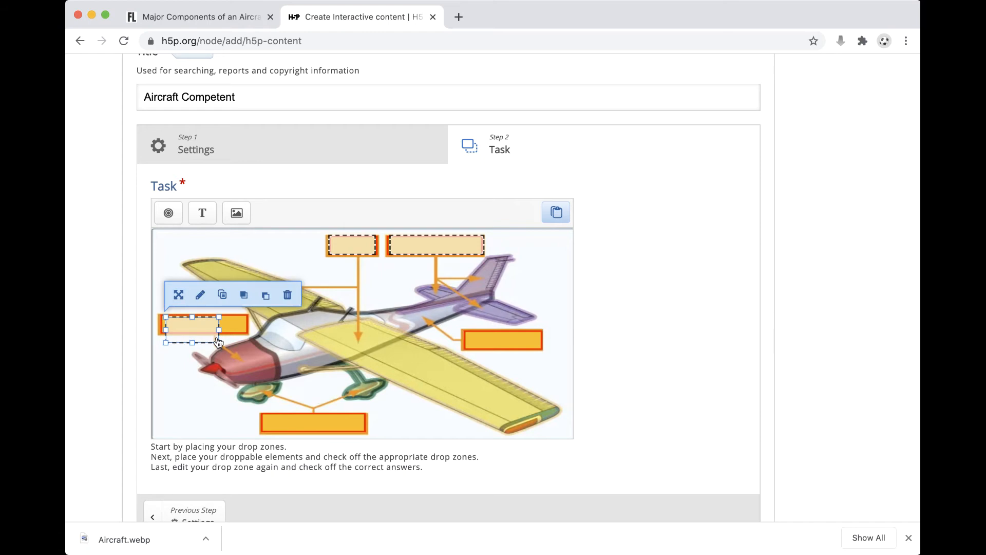
pyautogui.moveTo(220, 342); pyautogui.dragTo(247, 326)
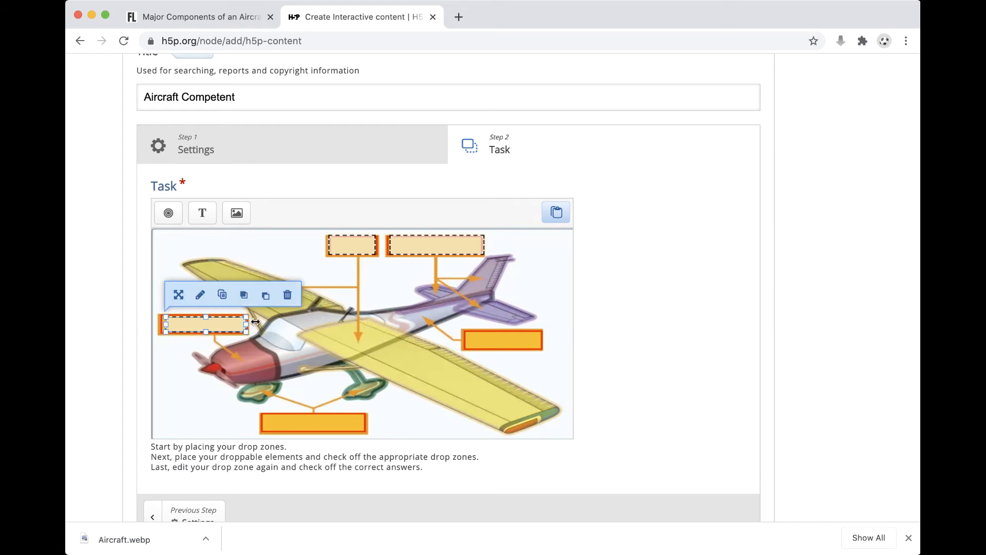
# Add a fourth drop zone labelled "Zone 4" with background opacity 60.
pyautogui.click(168, 211)
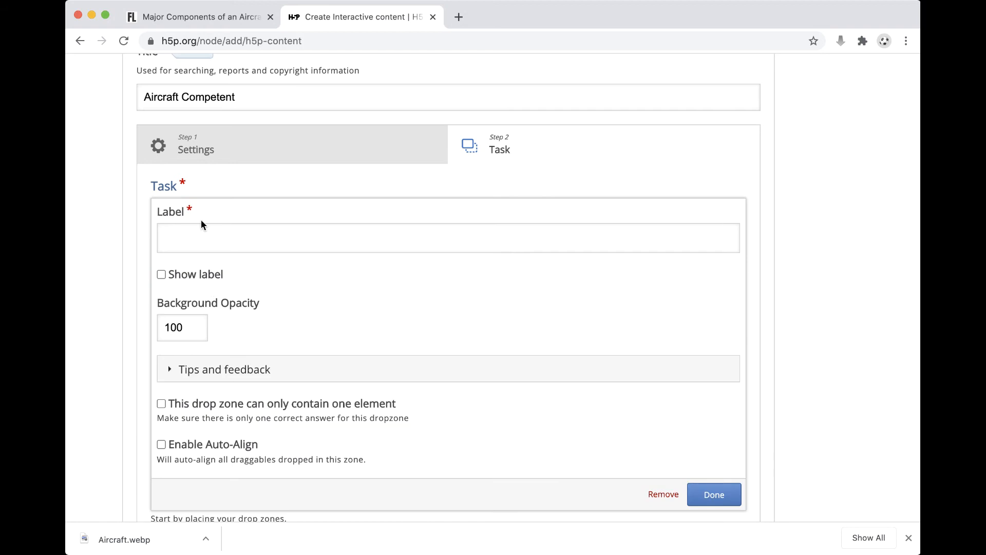
pyautogui.click(201, 236)
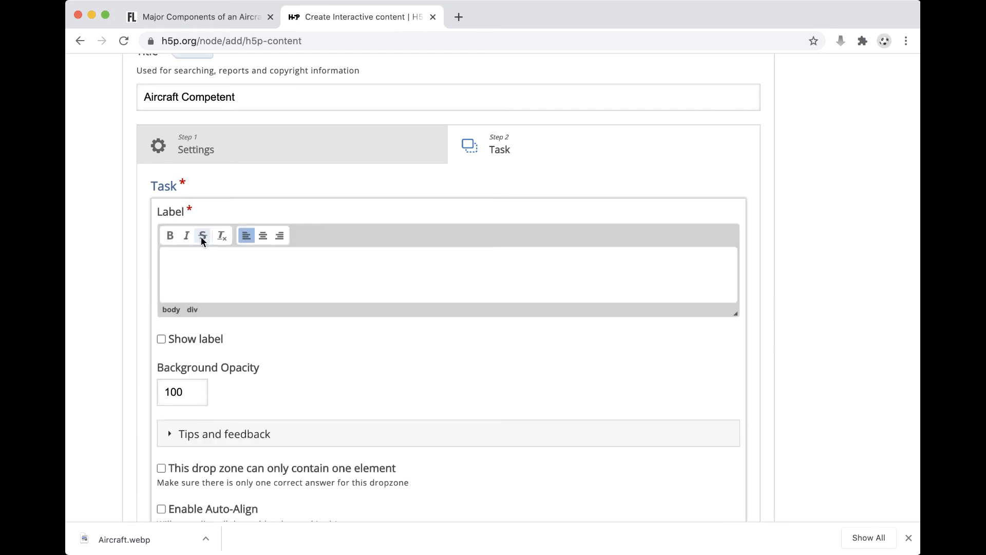
pyautogui.write('Zone 4')
pyautogui.moveTo(187, 392); pyautogui.dragTo(148, 389)
pyautogui.write('60')
pyautogui.scroll(-5, 359, 386)
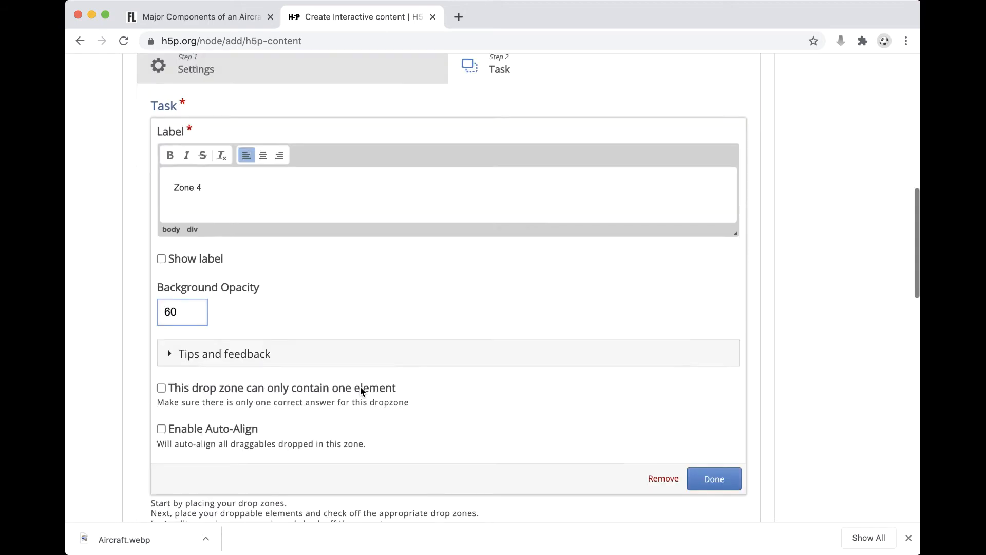
pyautogui.click(715, 299)
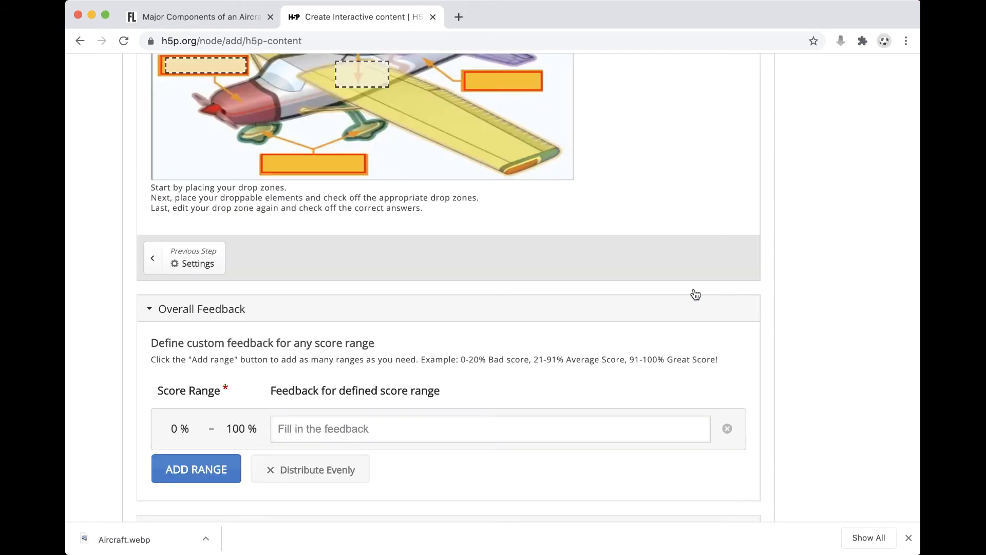
# Move the Zone 4 drop zone onto the blank label box for the landing gear and resize it to cover the box.
pyautogui.scroll(1, 293, 189)
pyautogui.moveTo(374, 137); pyautogui.dragTo(355, 216)
pyautogui.moveTo(363, 214); pyautogui.dragTo(369, 216)
# Open the settings of the drop zone over the tail label to check them, and close them.
pyautogui.scroll(2, 406, 185)
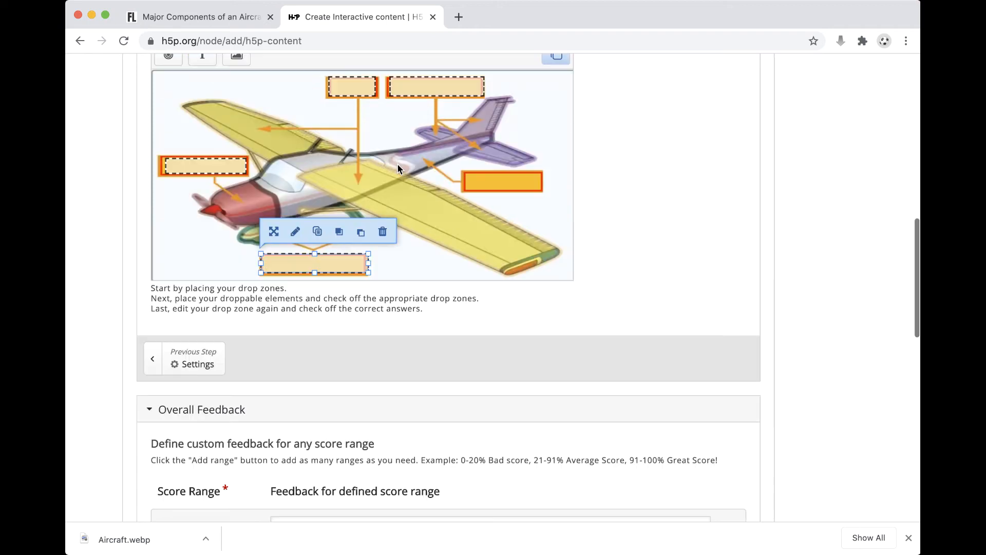
pyautogui.doubleClick(442, 89)
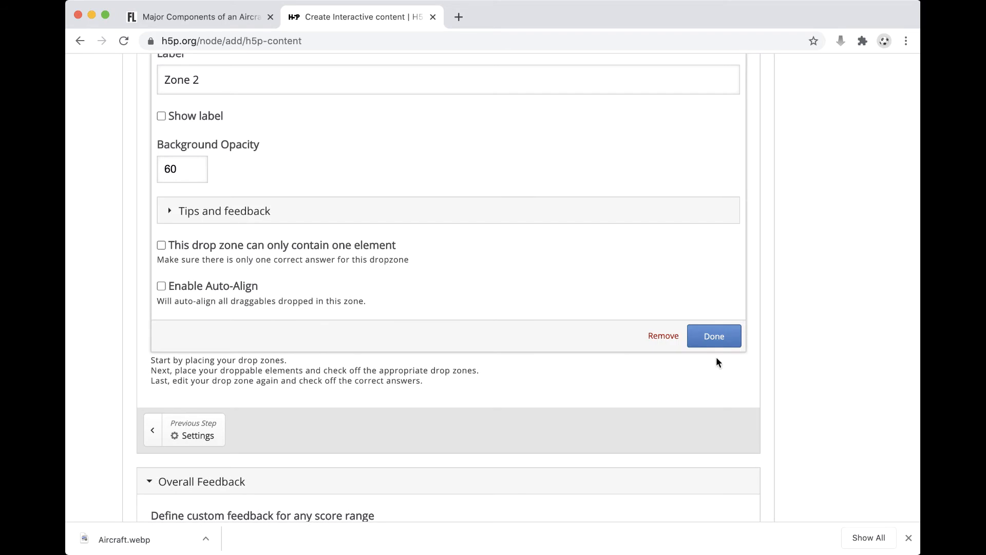
pyautogui.click(715, 336)
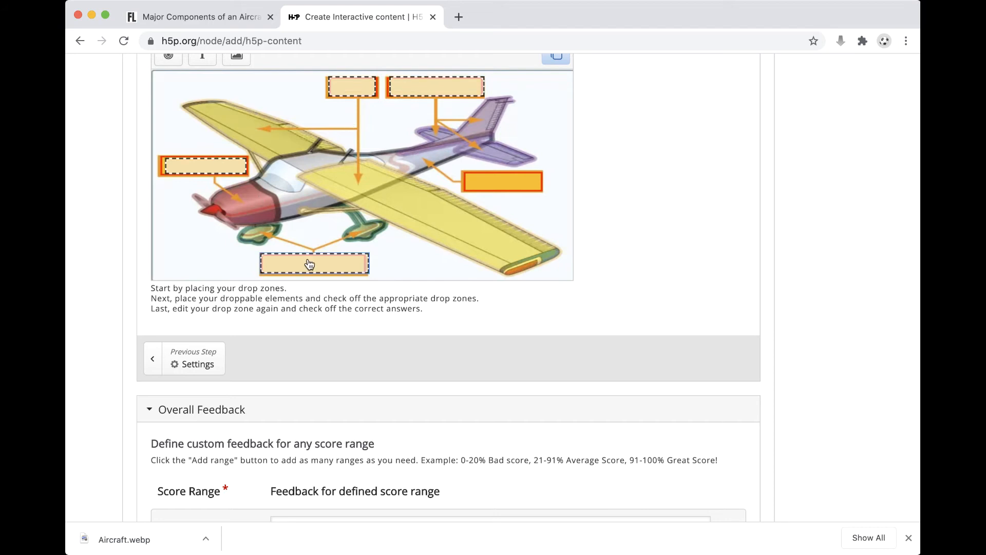
# Add a fifth drop zone labelled "Zone 5" with background opacity 60.
pyautogui.scroll(2, 310, 264)
pyautogui.click(168, 148)
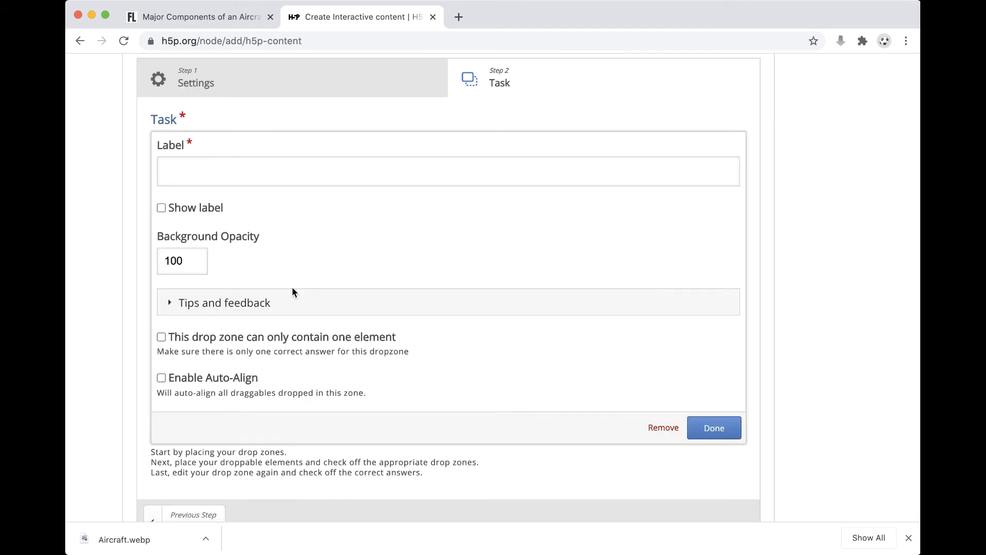
pyautogui.click(242, 169)
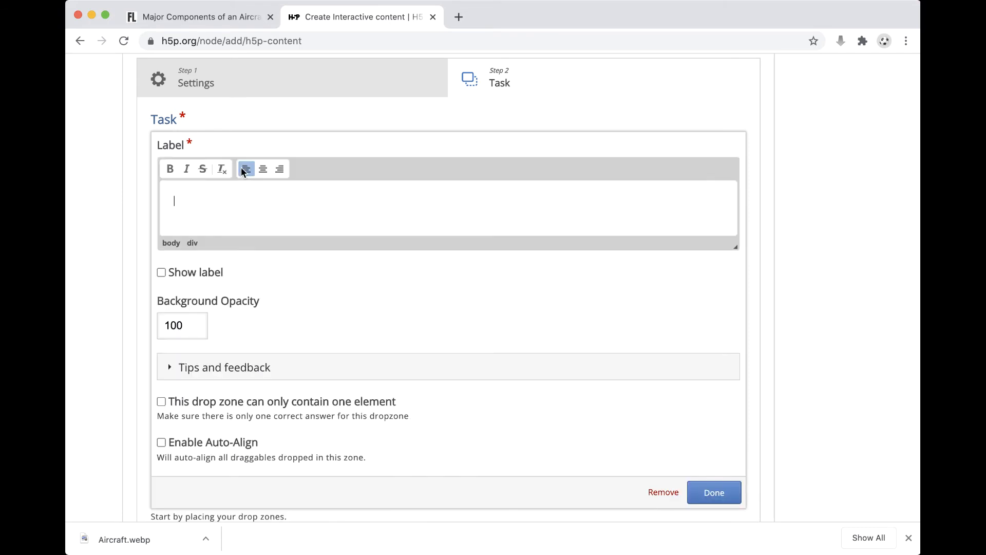
pyautogui.write('Zone 5')
pyautogui.press('Tab')
pyautogui.press('Tab')
pyautogui.write('60')
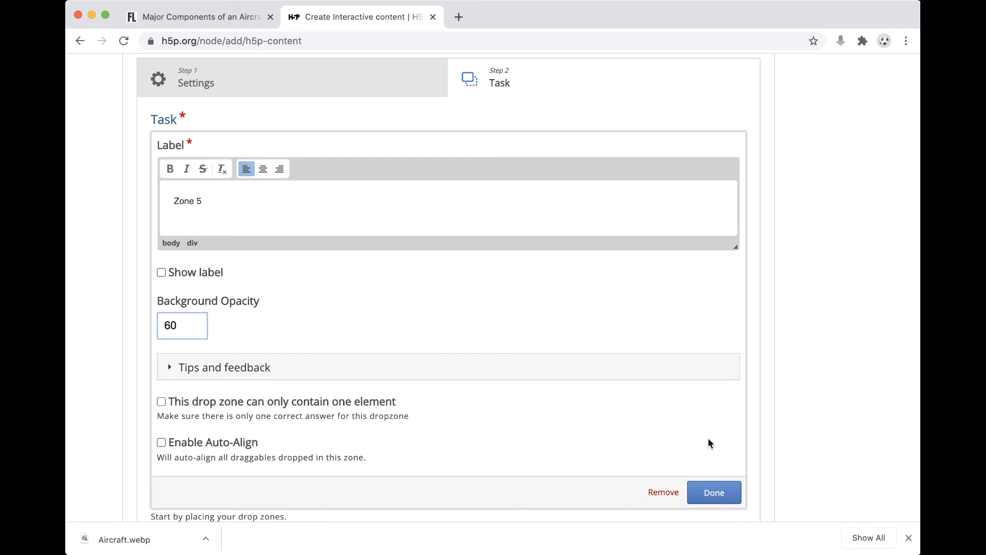
pyautogui.click(713, 493)
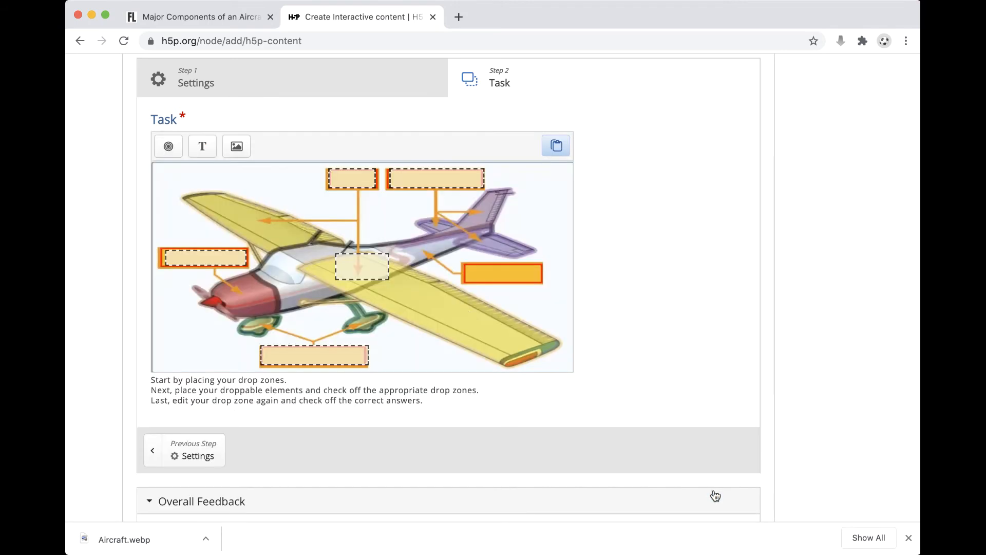
# Move the Zone 5 drop zone onto the blank label box for the fuselage and widen it to match the box.
pyautogui.moveTo(364, 267)
pyautogui.mouseDown()
pyautogui.moveTo(502, 290)
pyautogui.moveTo(493, 286)
pyautogui.mouseUp()
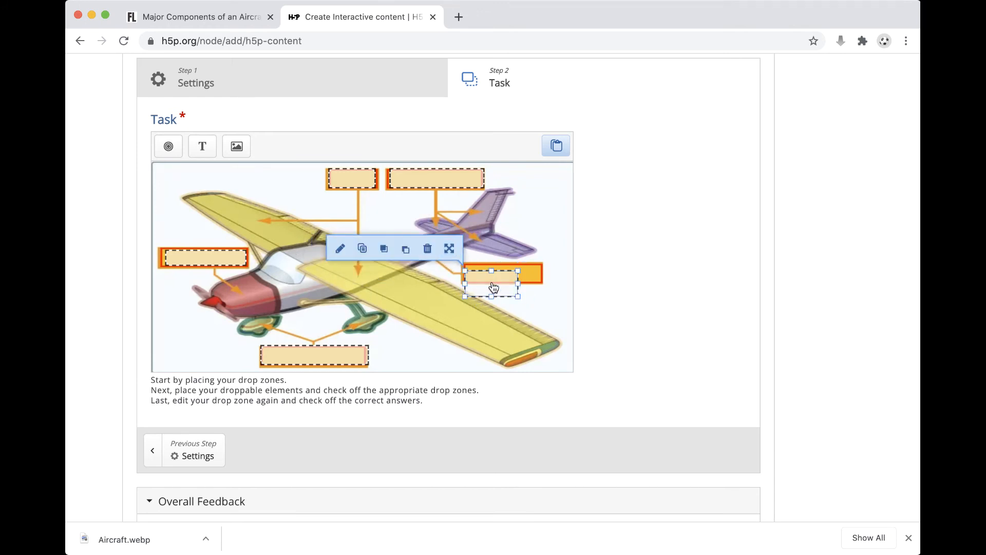
pyautogui.doubleClick(492, 283)
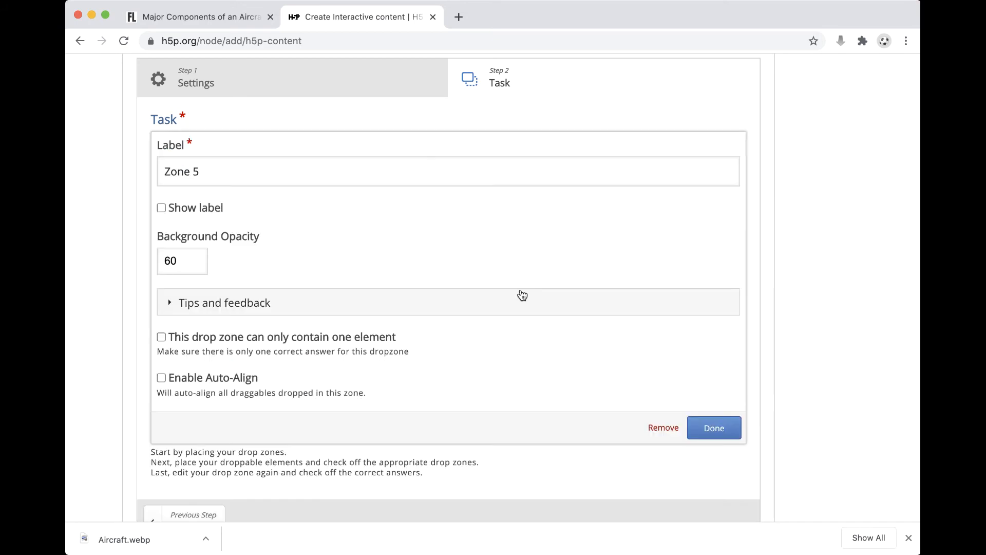
pyautogui.click(713, 436)
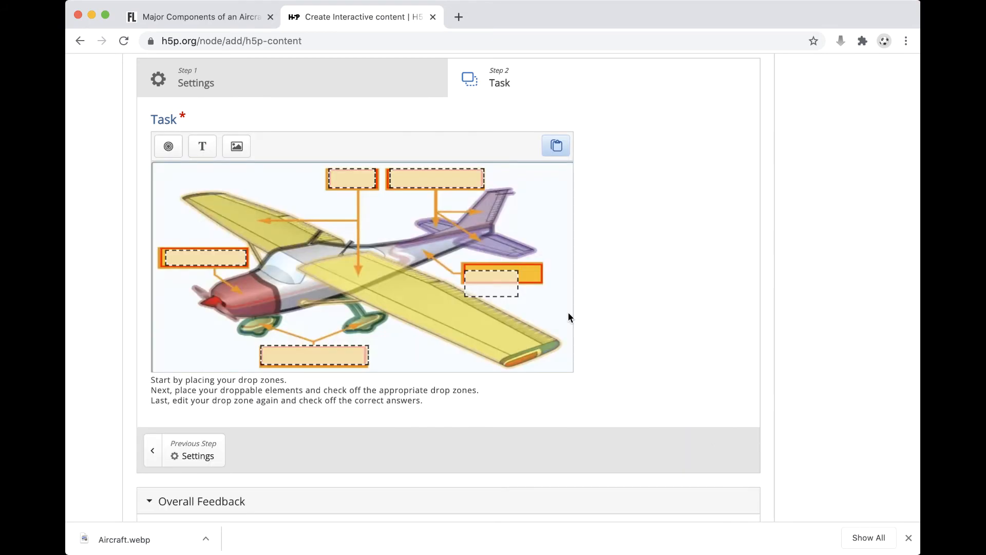
pyautogui.click(515, 288)
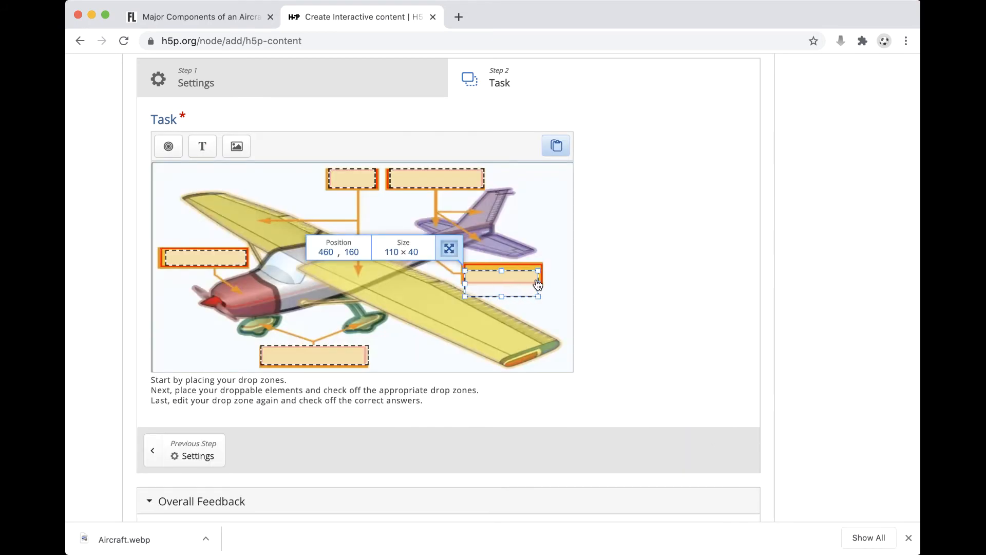
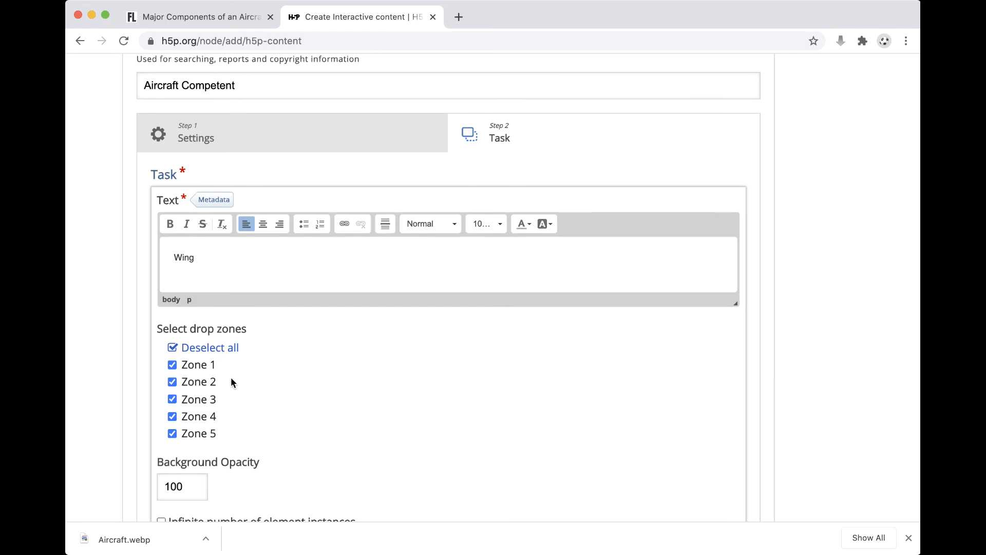
# Save the "Wing" text element, shrink it to fit its text and place it below the airplane's nose.
pyautogui.scroll(-3, 230, 381)
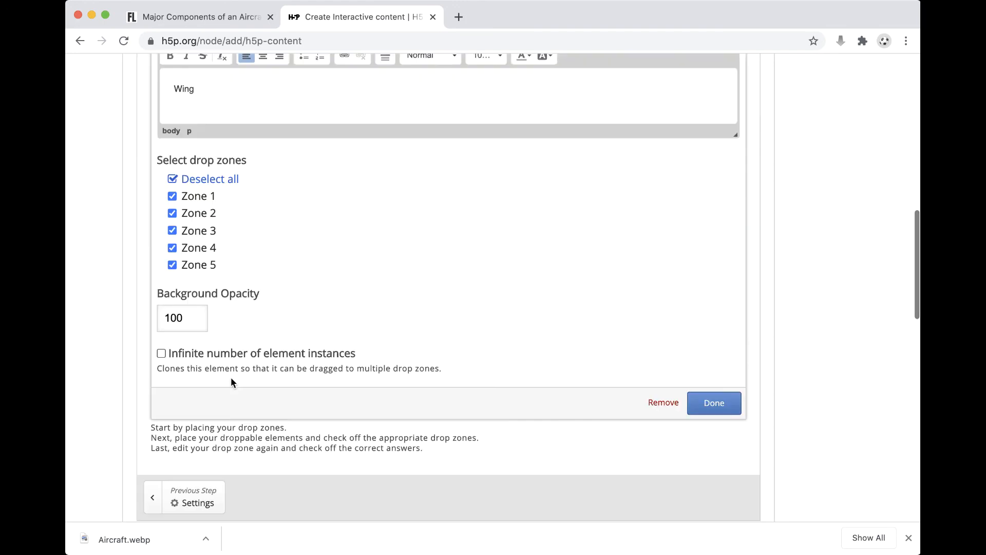
pyautogui.click(715, 402)
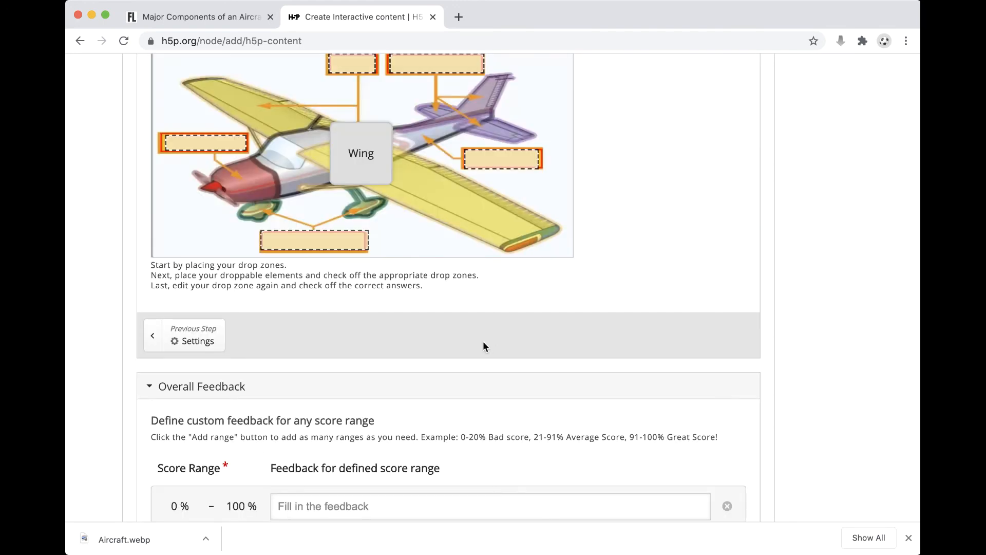
pyautogui.scroll(2, 483, 341)
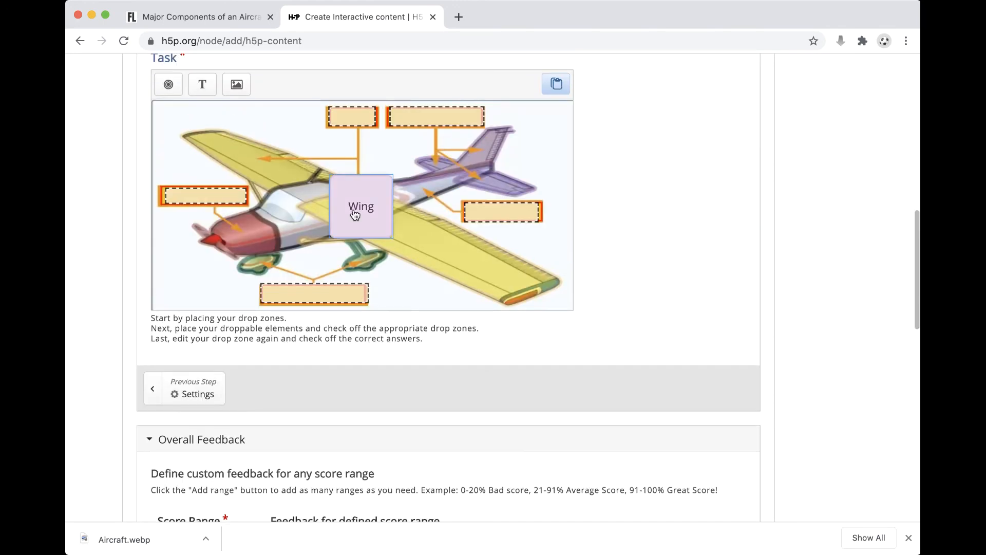
pyautogui.click(354, 214)
pyautogui.moveTo(393, 176); pyautogui.dragTo(184, 269)
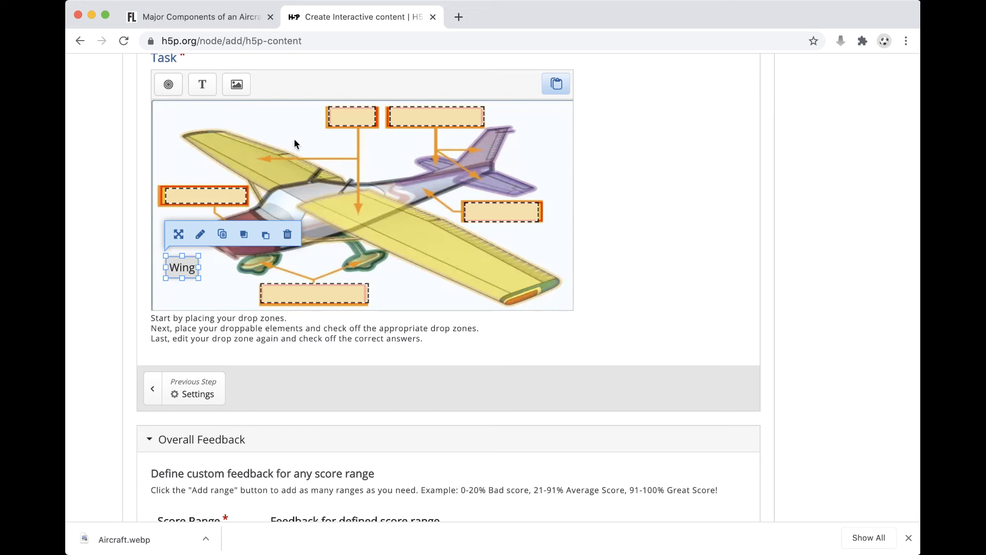
# Add an "Empennage" text element allowed in all five drop zones and place it, sized to its text, beside the landing gear label box.
pyautogui.click(203, 86)
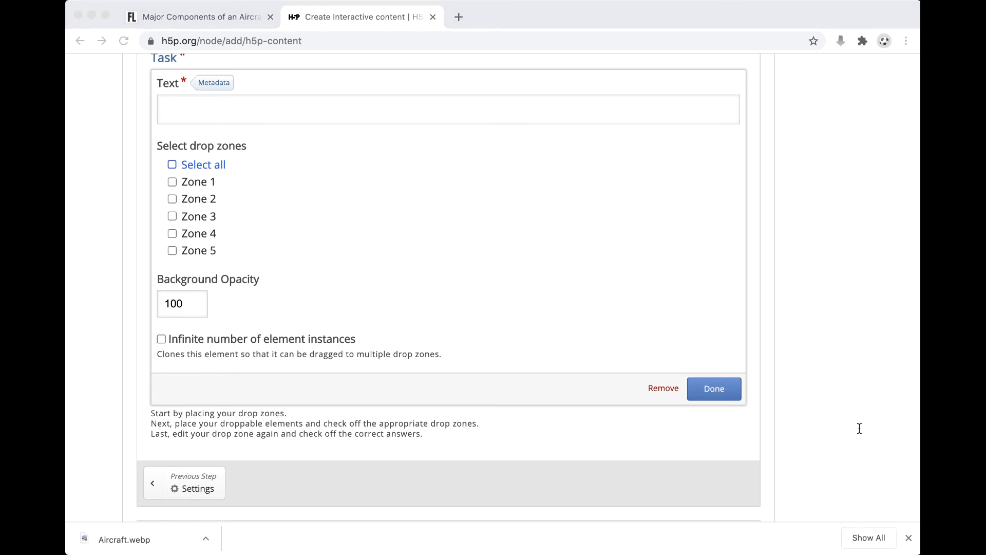
pyautogui.click(194, 106)
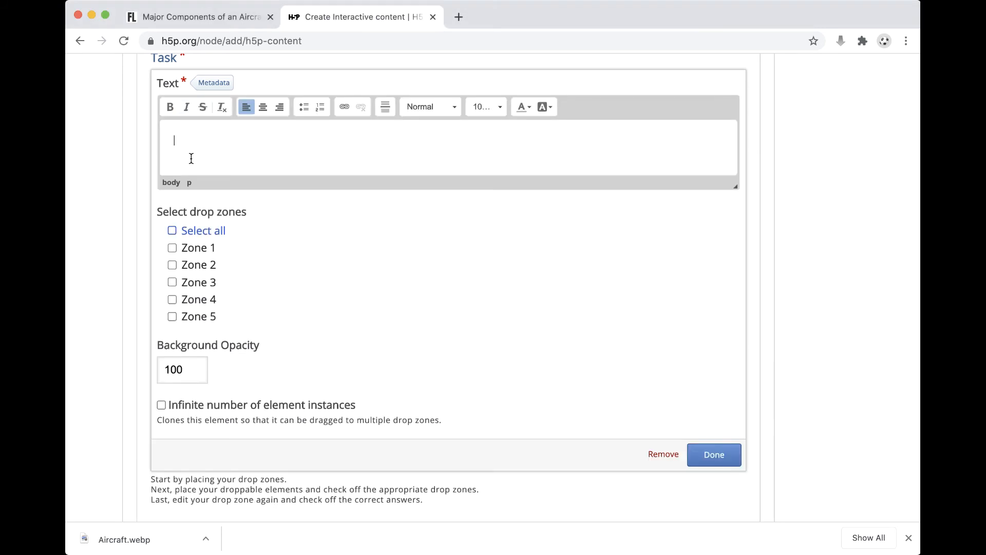
pyautogui.write('Empennage')
pyautogui.click(172, 230)
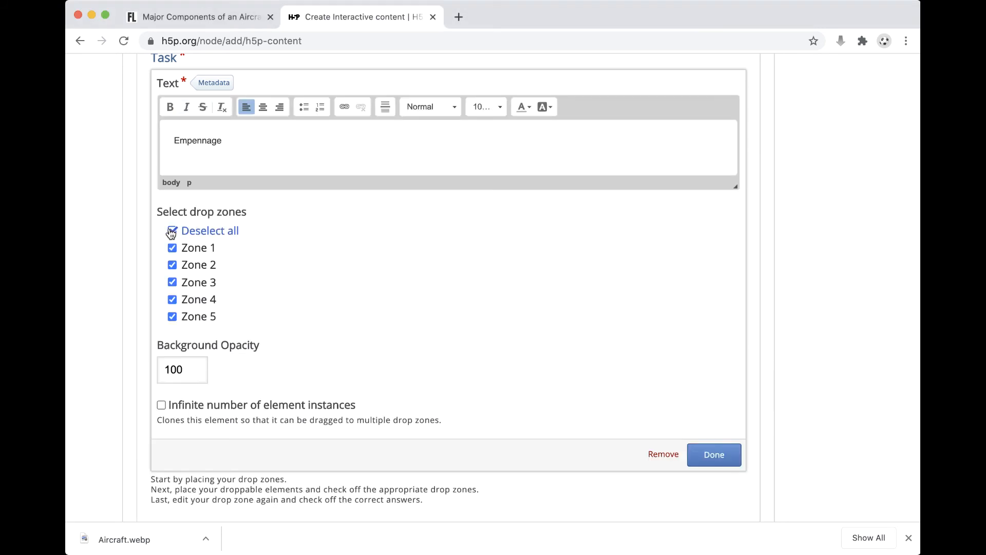
pyautogui.click(711, 457)
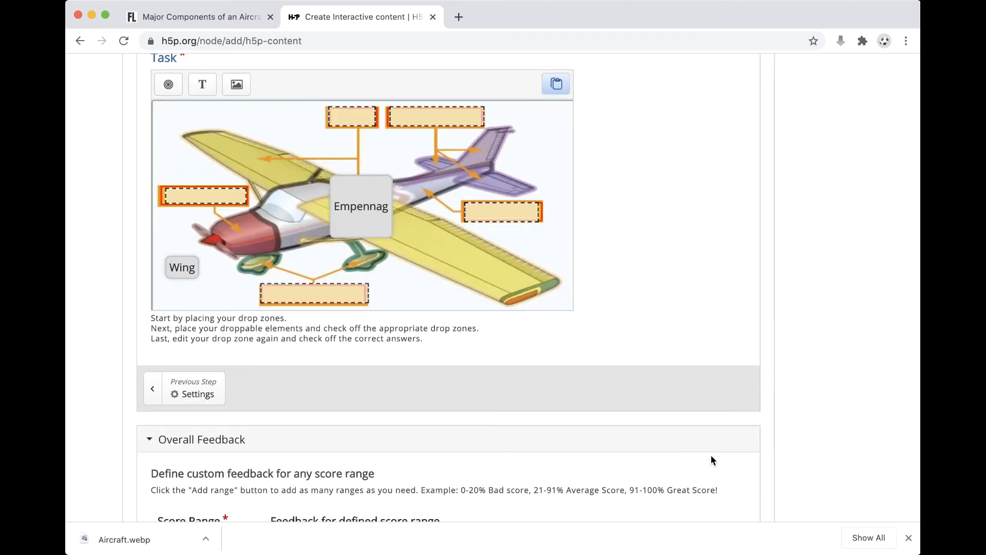
pyautogui.click(357, 199)
pyautogui.moveTo(394, 176); pyautogui.dragTo(427, 287)
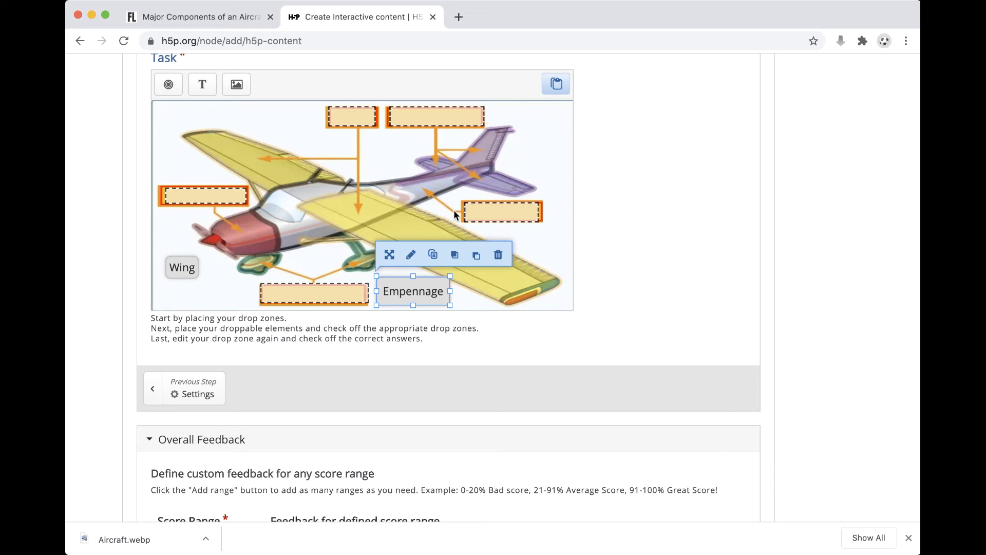
# Add a text element reading "Fuselage" that can be dropped in all five drop zones.
pyautogui.click(203, 85)
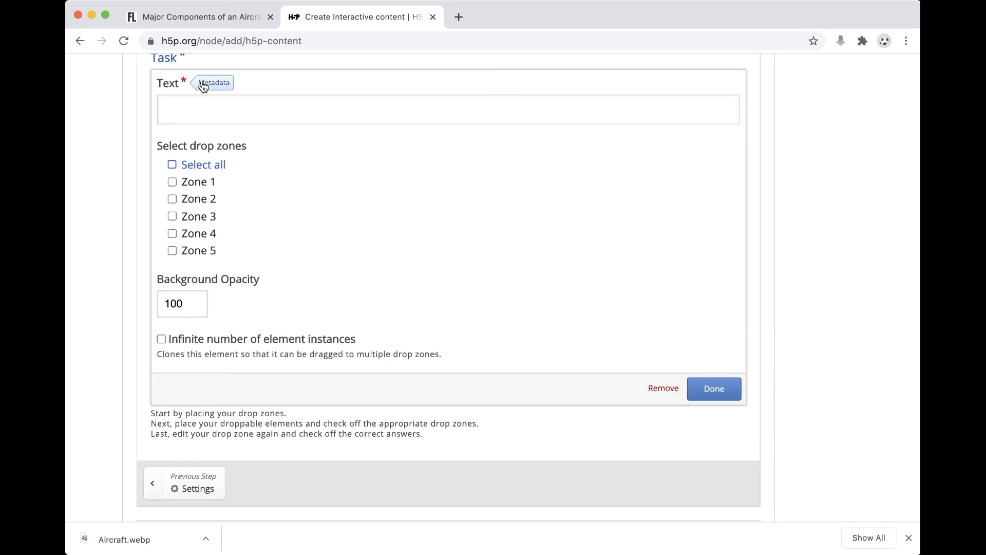
pyautogui.click(915, 384)
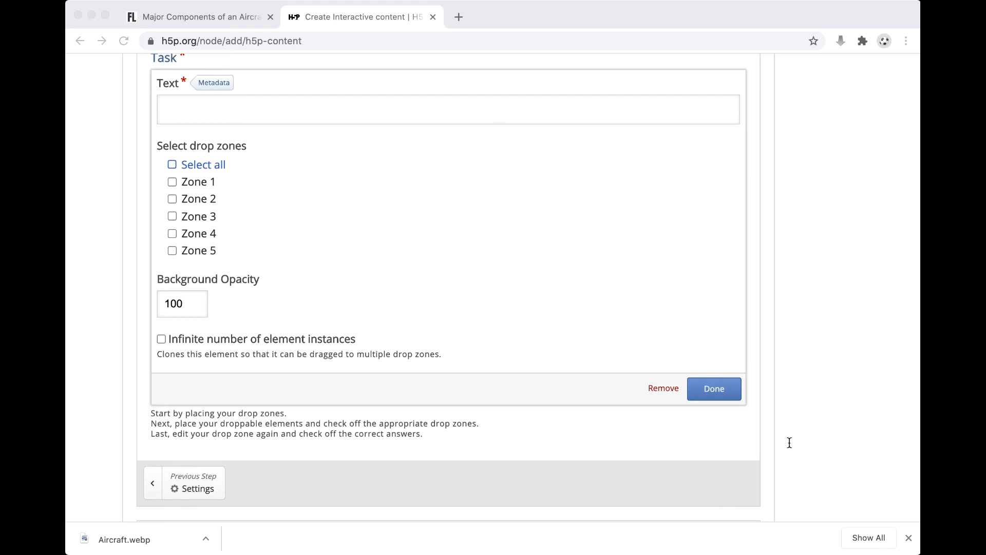
pyautogui.click(217, 110)
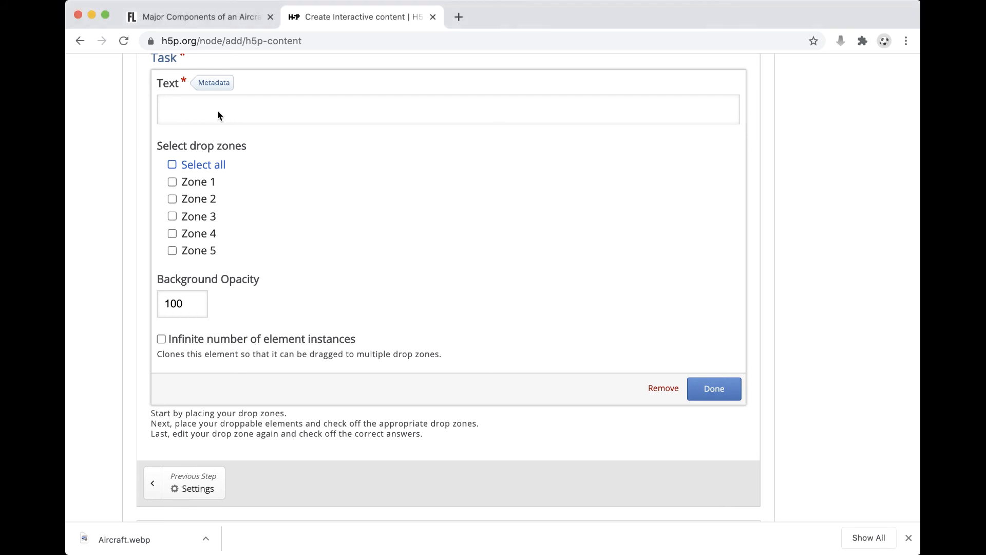
pyautogui.write('Fuselage')
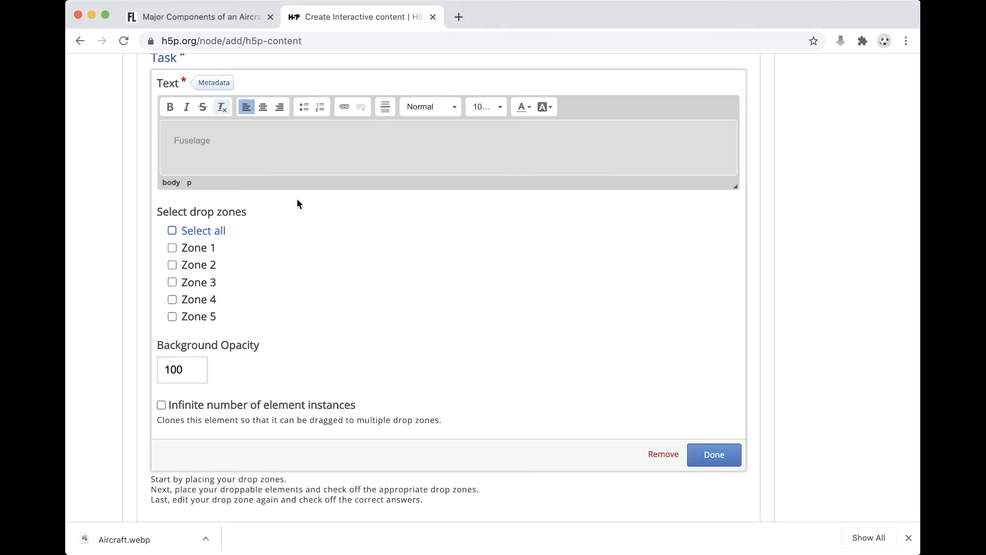
pyautogui.click(171, 232)
pyautogui.click(701, 454)
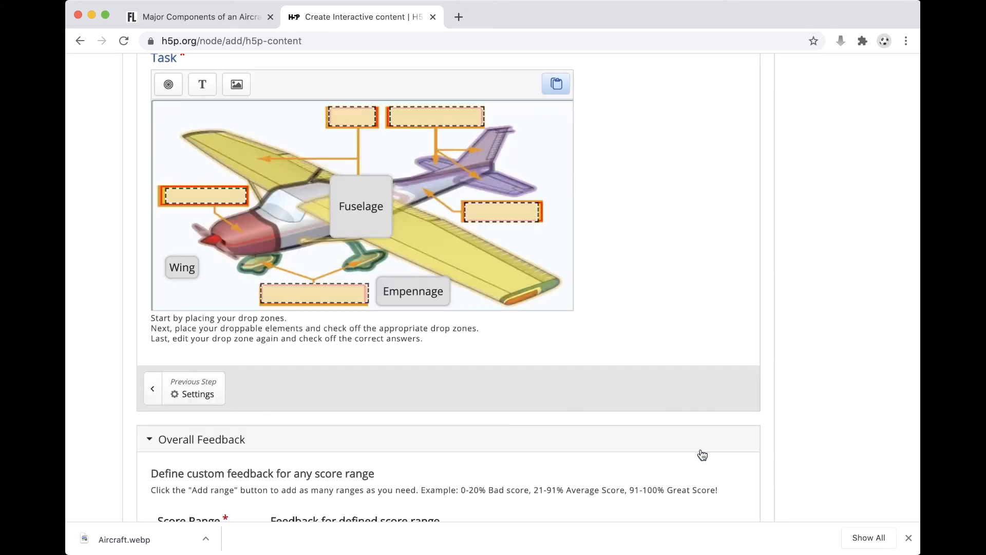
# Shrink the Fuselage element to fit its text and place it in the upper-left corner of the airplane diagram.
pyautogui.click(390, 180)
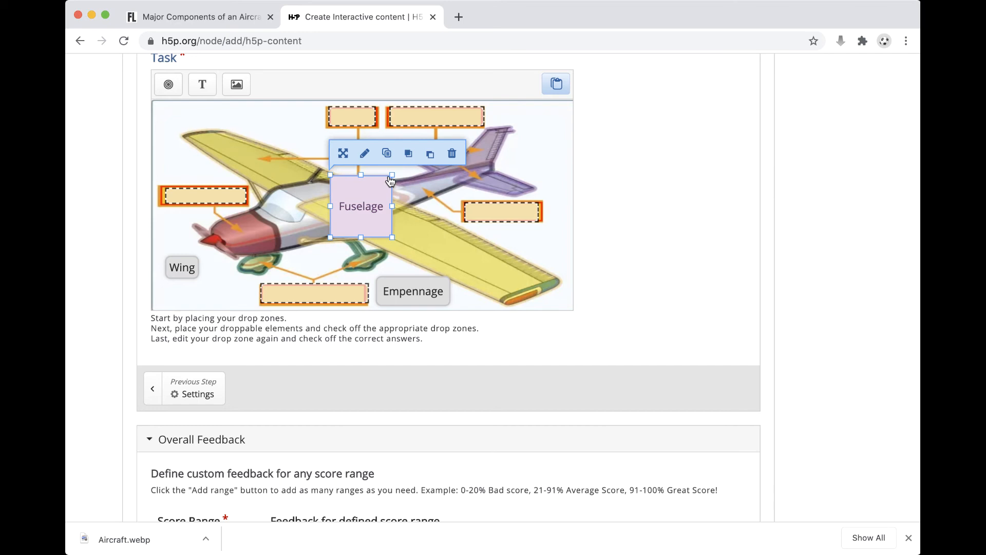
pyautogui.moveTo(392, 176); pyautogui.dragTo(190, 107)
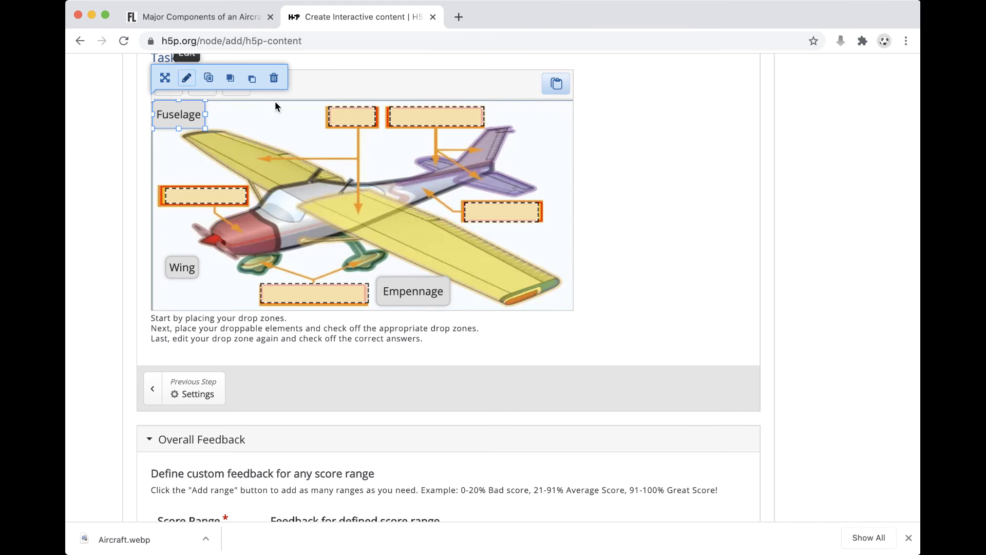
pyautogui.click(284, 117)
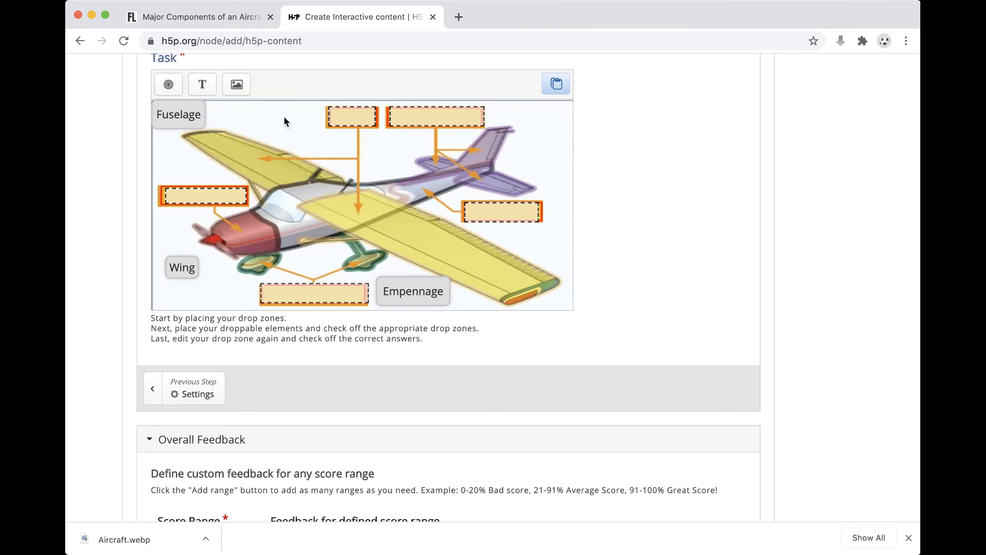
# Add a "Landing gear" text element allowed in all five drop zones and place it, sized to its text, over the airplane's tail.
pyautogui.click(197, 87)
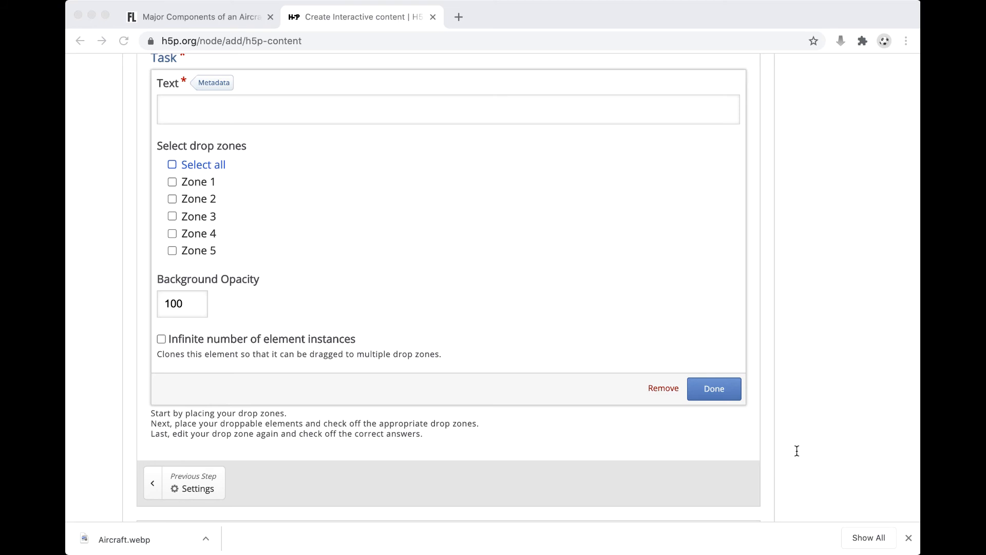
pyautogui.click(220, 110)
pyautogui.write('Landing gear')
pyautogui.click(173, 231)
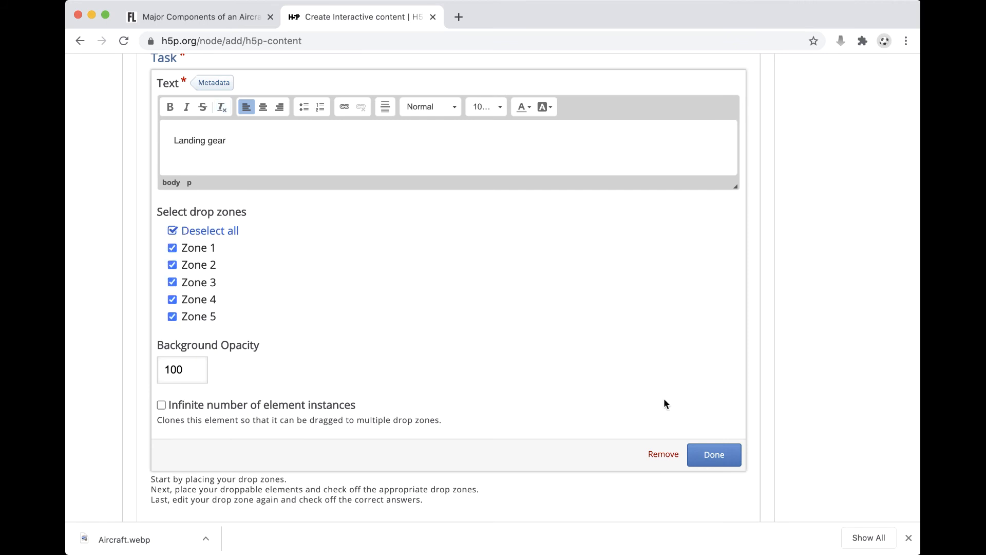
pyautogui.click(714, 462)
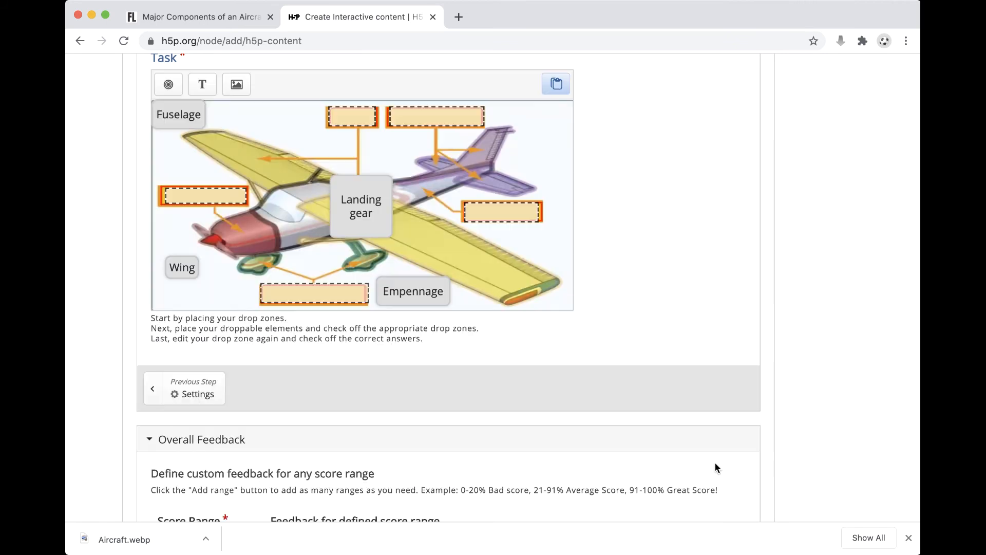
pyautogui.click(374, 202)
pyautogui.moveTo(392, 175); pyautogui.dragTo(531, 160)
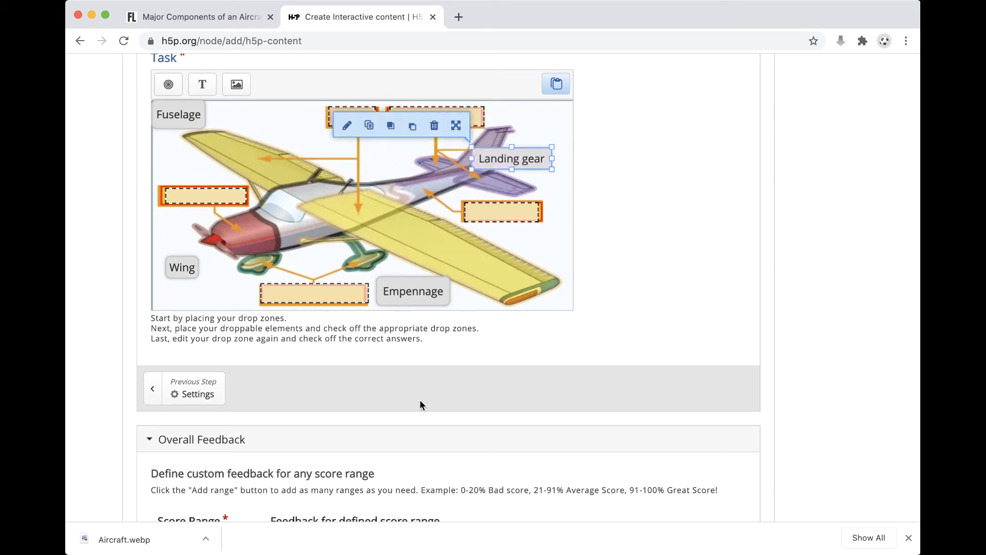
# Add a "Powerplant" text element allowed in all five drop zones and place it, sized to its text, between the Fuselage element and the wing label box.
pyautogui.click(202, 86)
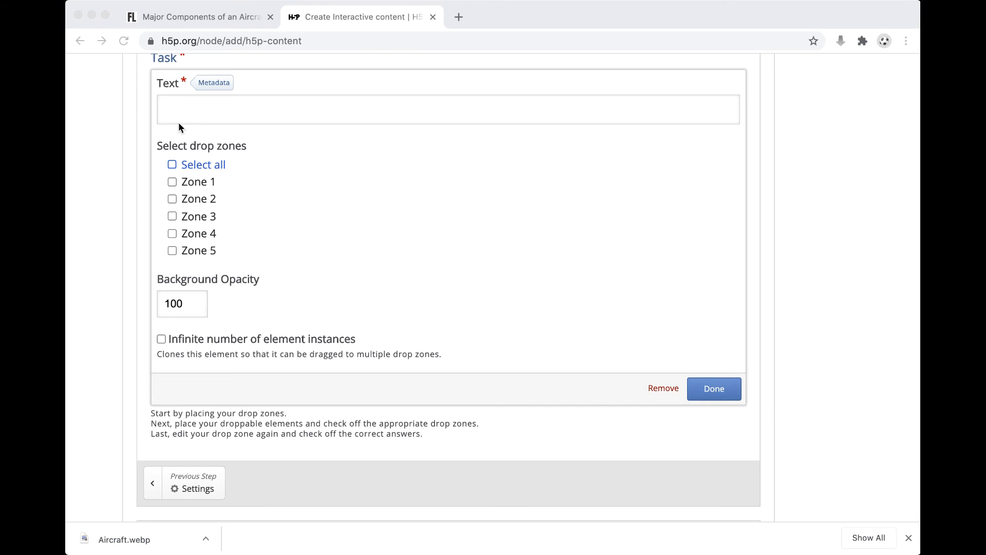
pyautogui.click(203, 114)
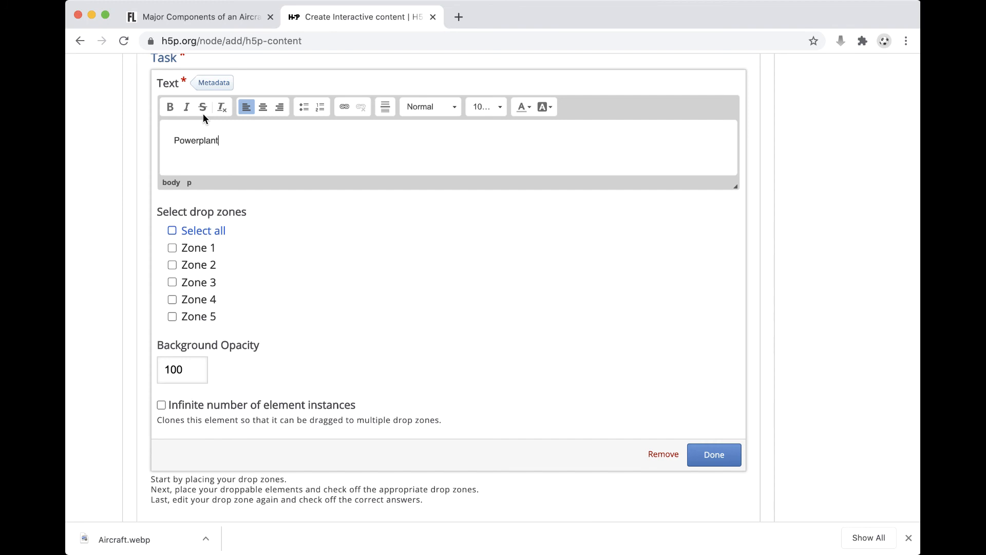
pyautogui.click(173, 230)
pyautogui.click(705, 456)
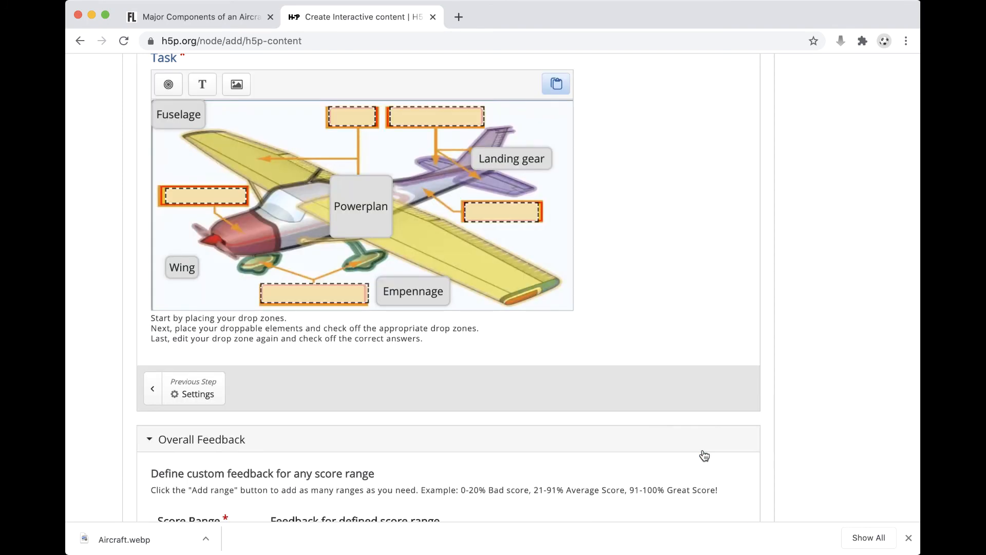
pyautogui.click(352, 192)
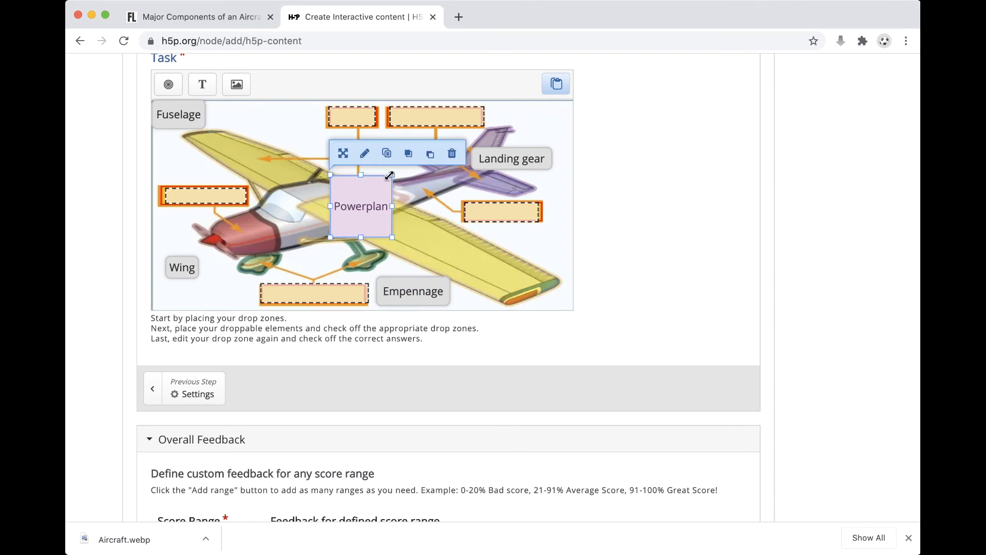
pyautogui.moveTo(392, 175); pyautogui.dragTo(273, 117)
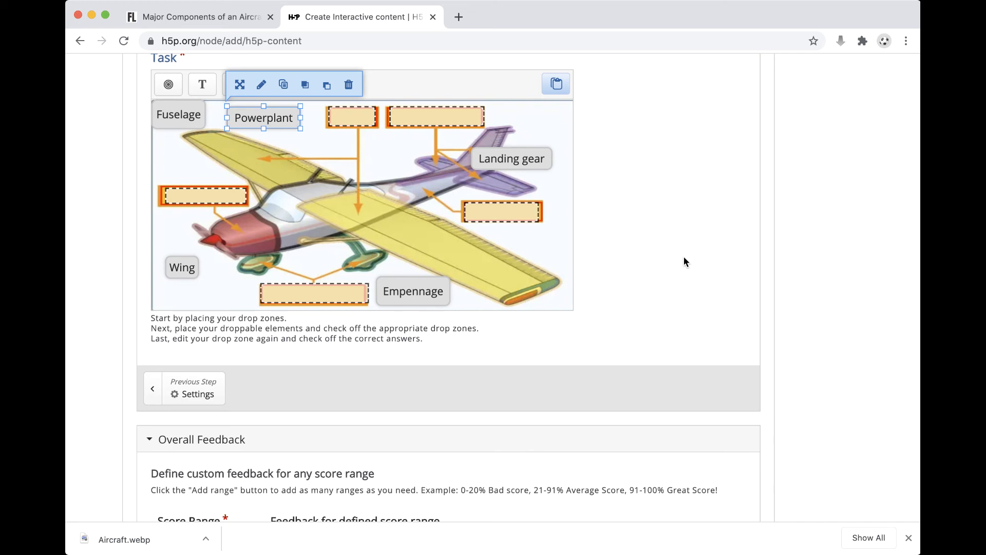
# Reduce the height of the Fuselage element in the corner of the airplane diagram.
pyautogui.click(175, 122)
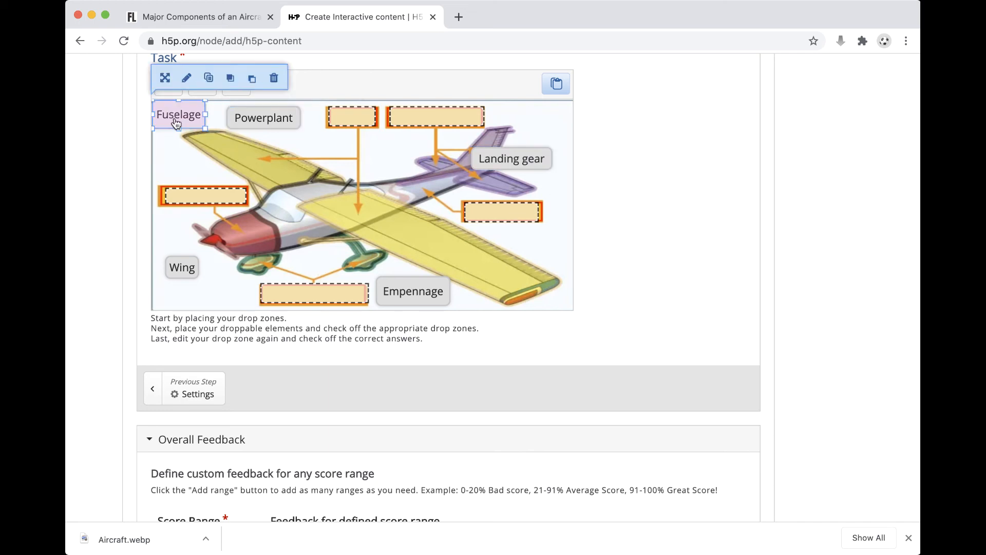
pyautogui.moveTo(177, 127); pyautogui.dragTo(180, 119)
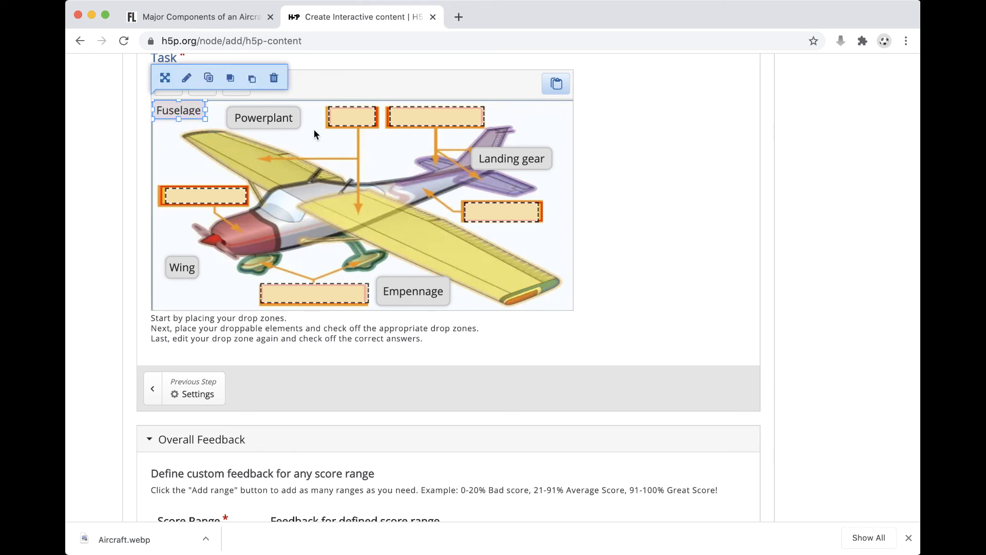
pyautogui.click(307, 141)
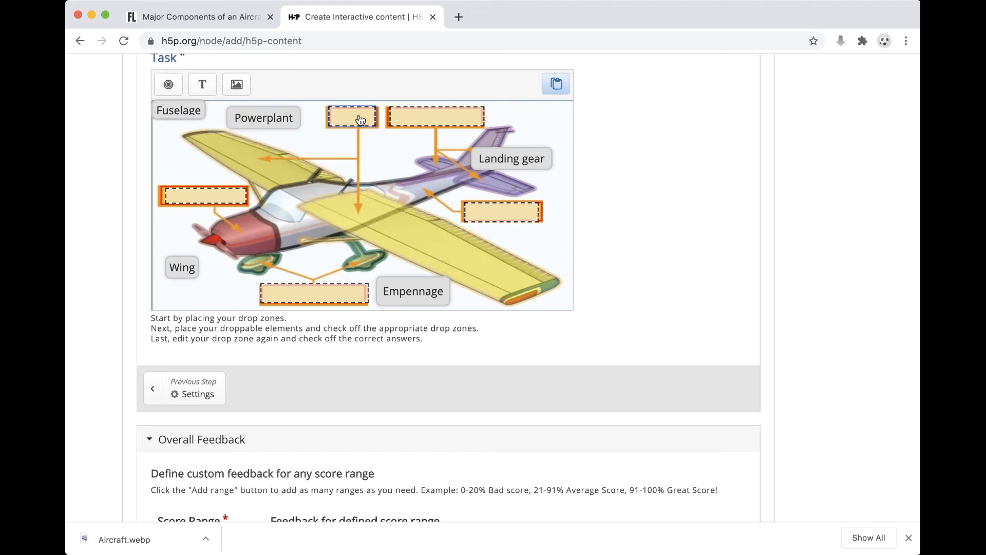
# Consult the labelled airplane diagram on the flightliteracy.com page and set Wing as the correct element for Zone 1.
pyautogui.click(201, 18)
pyautogui.click(325, 16)
pyautogui.doubleClick(347, 120)
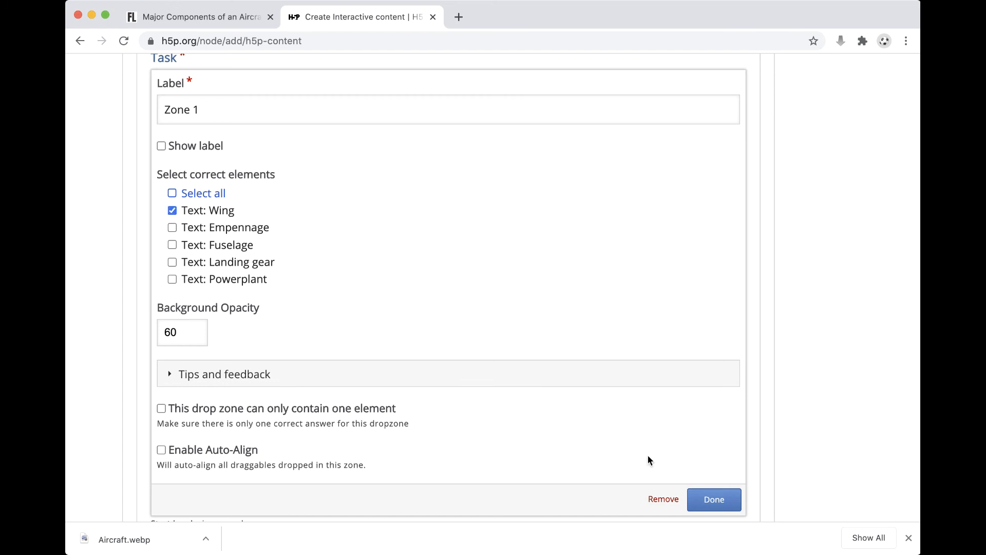
pyautogui.click(715, 500)
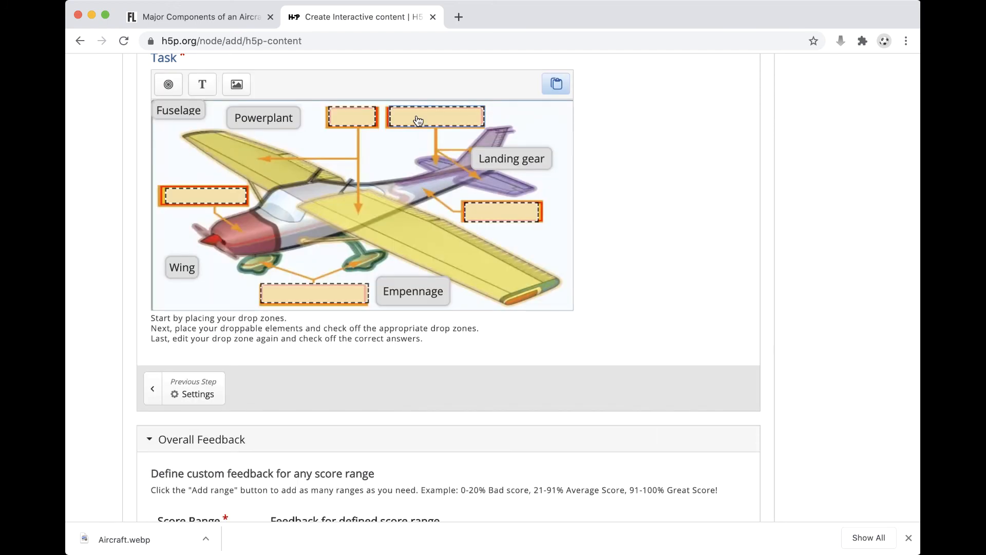
# Check the source diagram's labels and set Empennage as the correct element for Zone 2, the box above the tail.
pyautogui.click(222, 17)
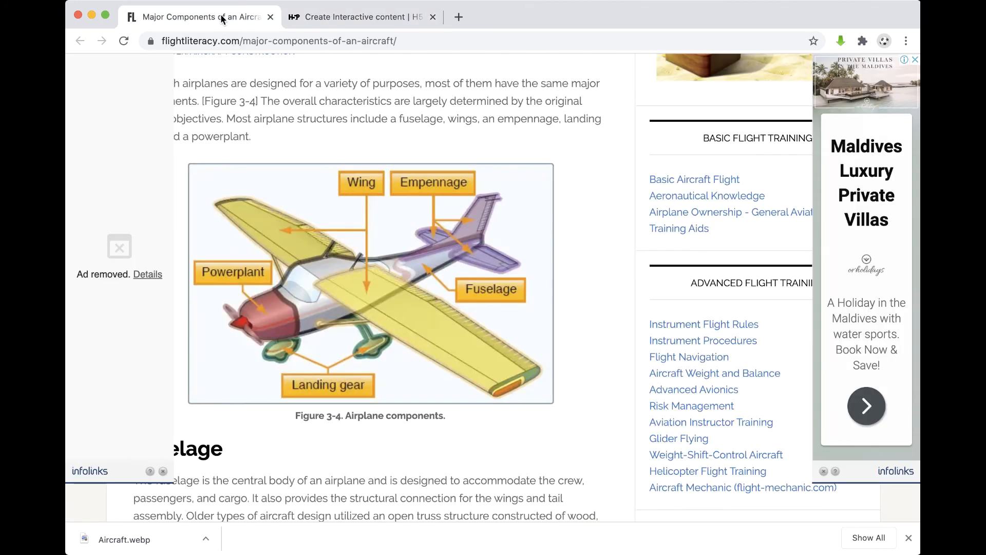
pyautogui.click(325, 17)
pyautogui.click(418, 124)
pyautogui.doubleClick(419, 125)
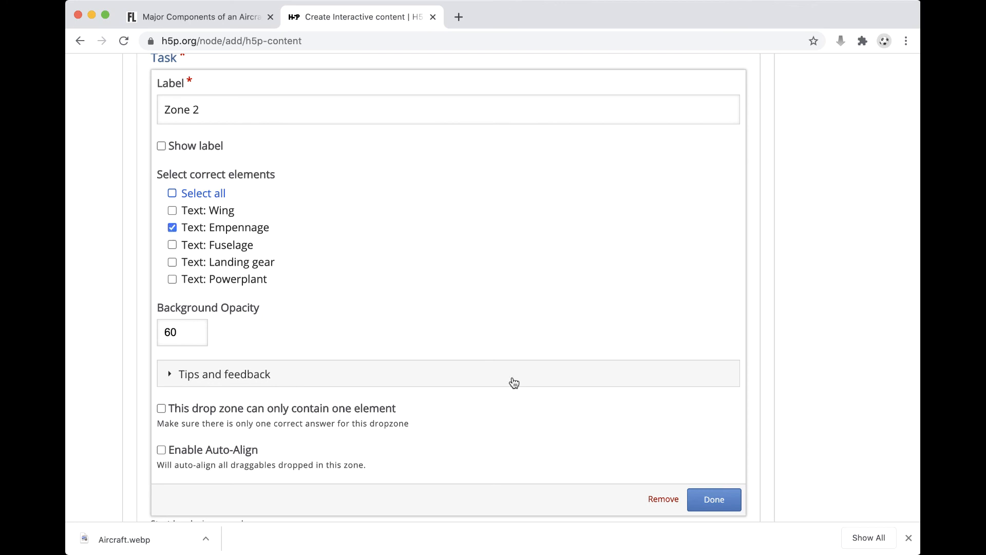
pyautogui.click(708, 498)
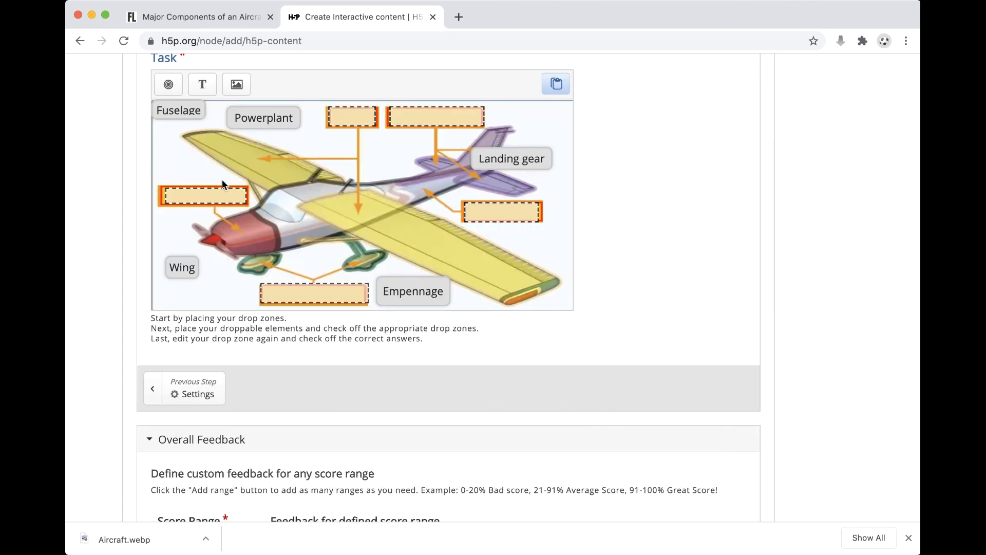
# Set Powerplant as the correct element for Zone 3 near the airplane's nose, checking it against the source diagram.
pyautogui.doubleClick(205, 198)
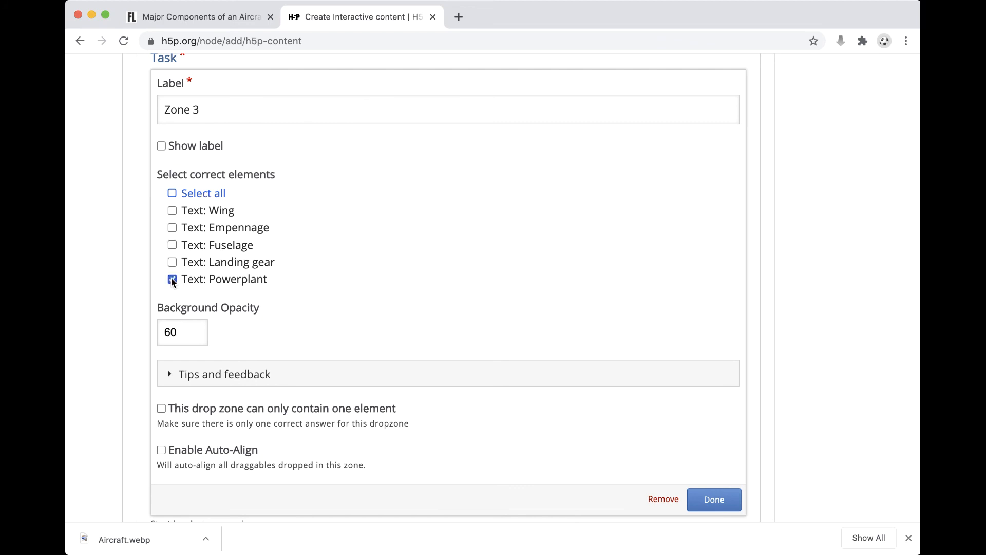
pyautogui.click(201, 18)
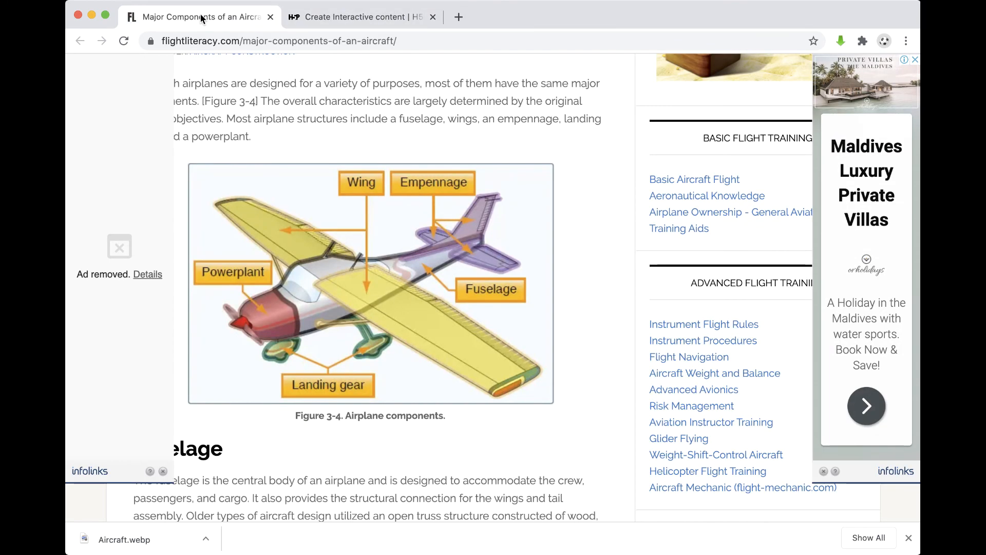
pyautogui.click(318, 18)
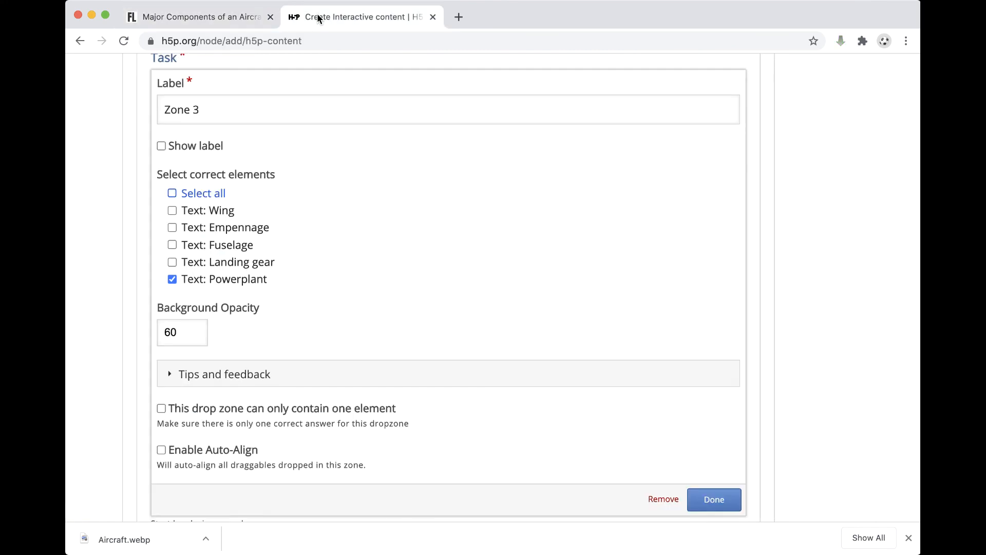
pyautogui.click(711, 503)
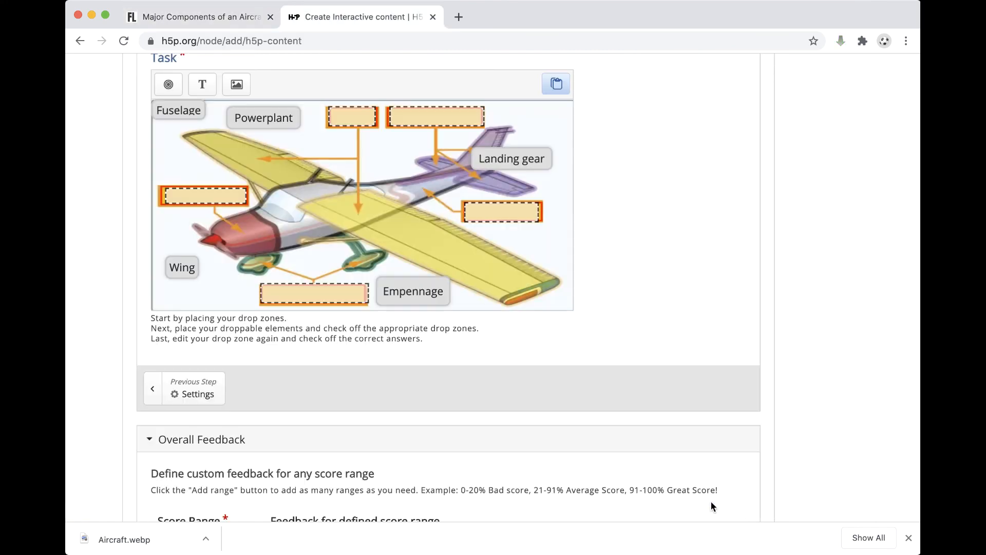
# Set Landing gear as the correct element for Zone 4, the box below the wheels.
pyautogui.doubleClick(292, 299)
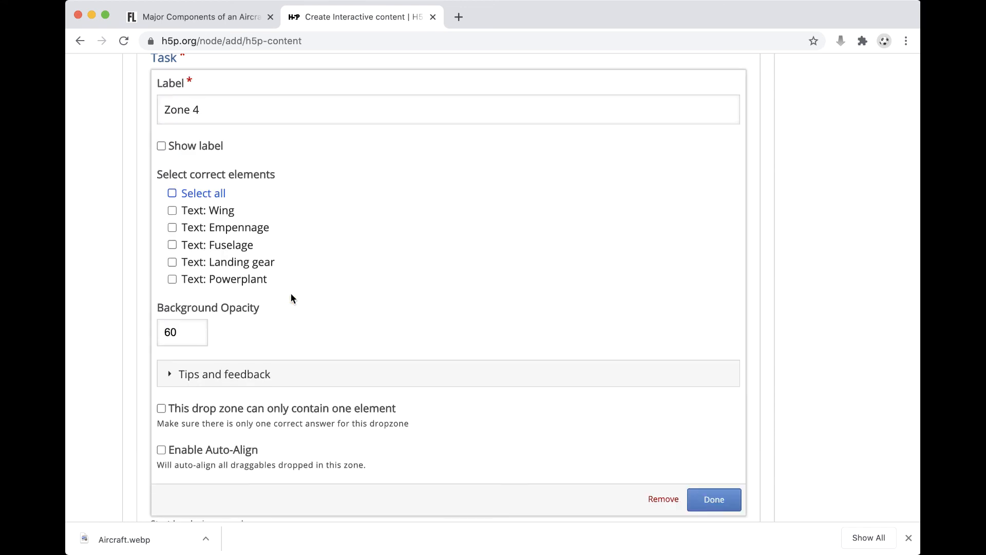
pyautogui.click(172, 262)
pyautogui.click(713, 501)
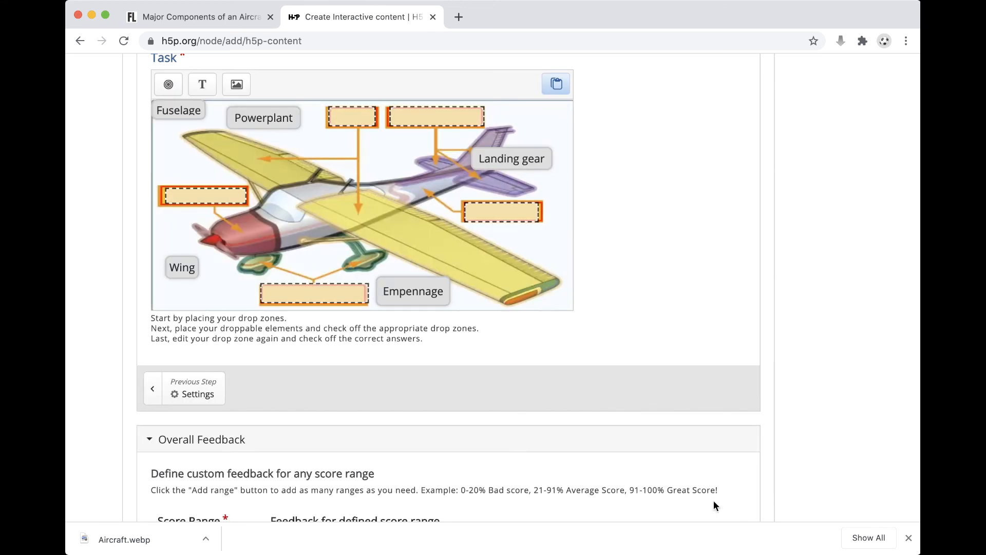
# Check the source diagram and set Fuselage as the correct element for Zone 5, the box below the tail.
pyautogui.doubleClick(494, 215)
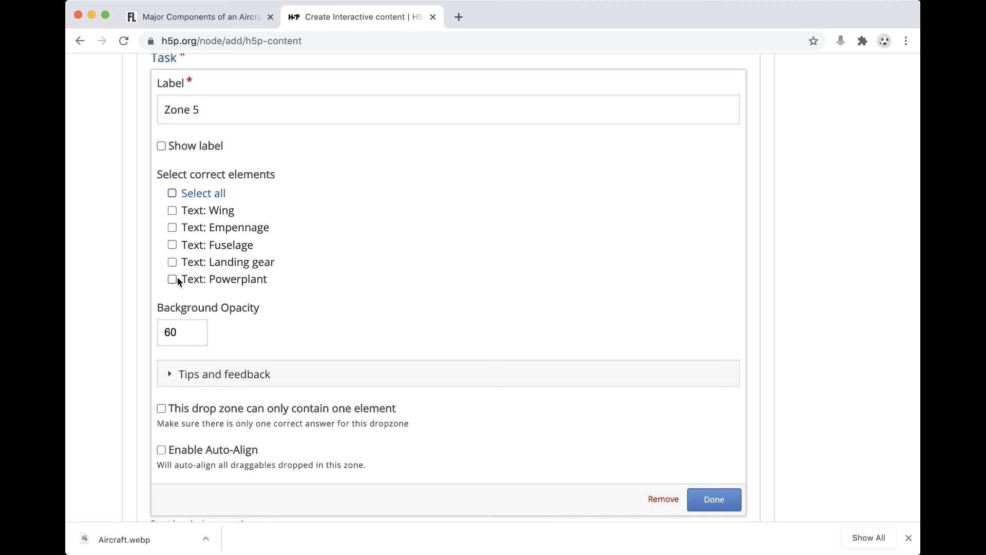
pyautogui.click(207, 19)
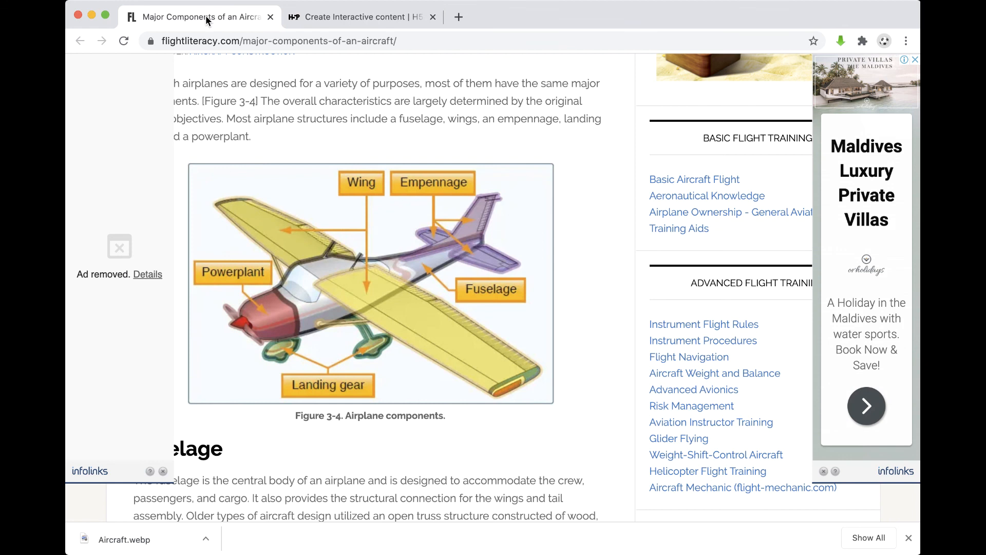
pyautogui.click(310, 17)
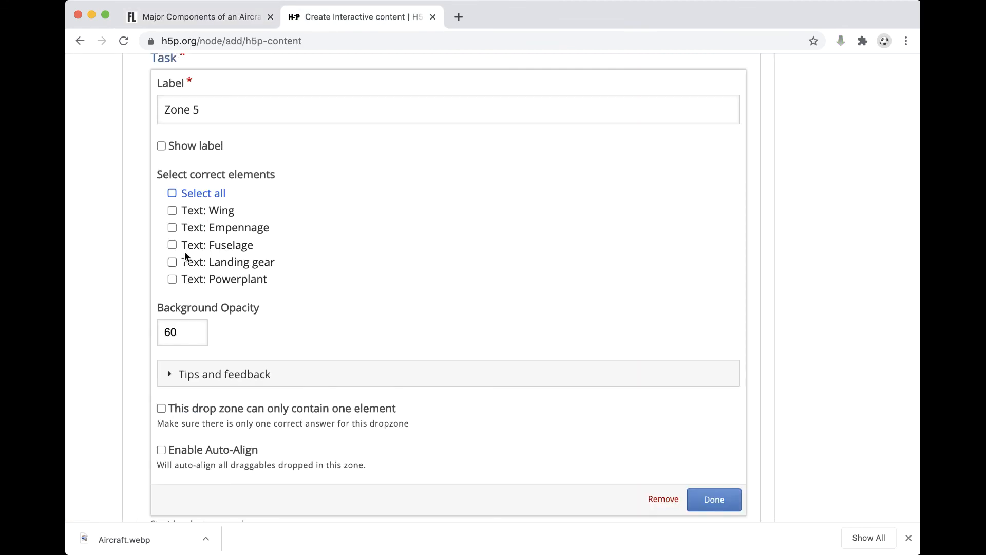
pyautogui.click(713, 499)
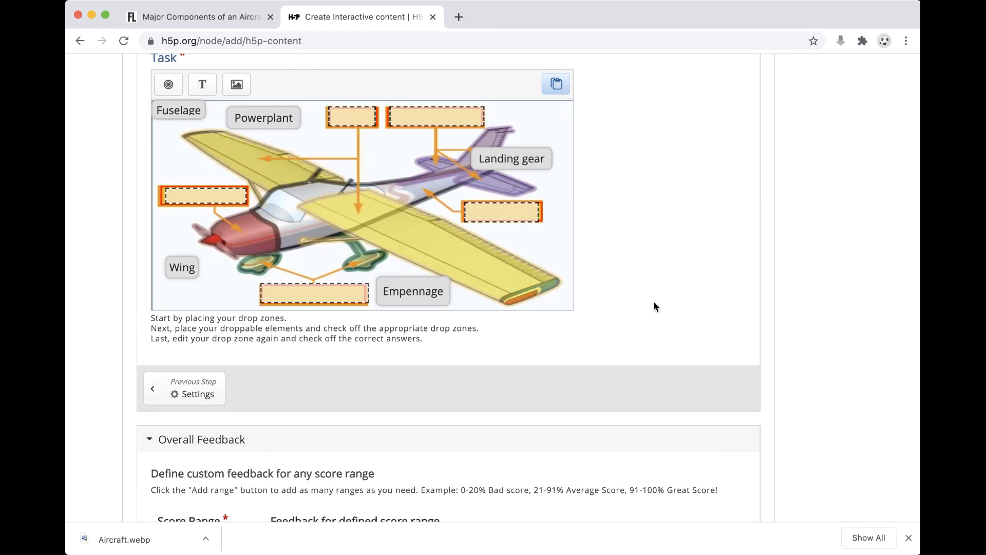
# Save the finished Drag and Drop content and bring the airplane activity into view on its published page.
pyautogui.scroll(2, 654, 305)
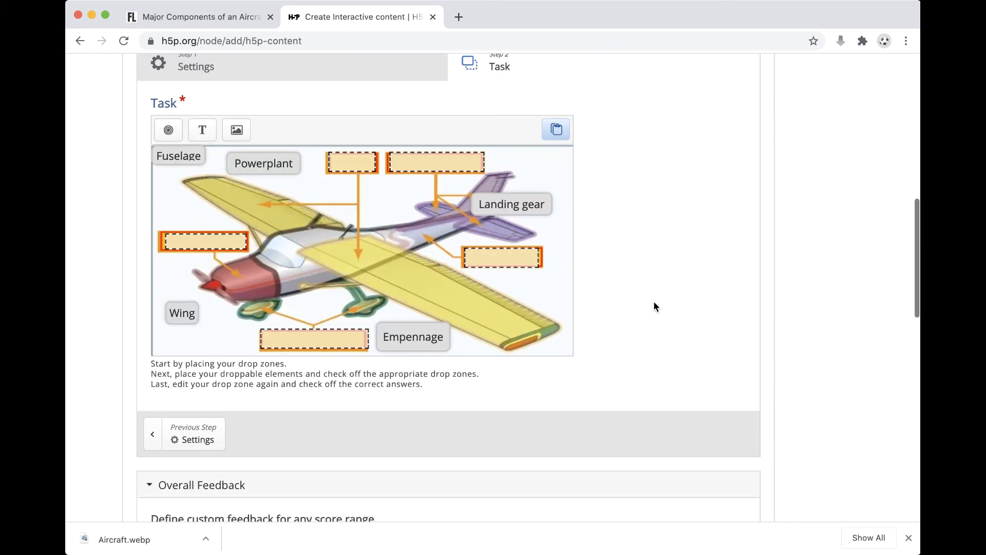
pyautogui.scroll(-1, 653, 302)
pyautogui.scroll(5, 653, 302)
pyautogui.scroll(-6, 654, 302)
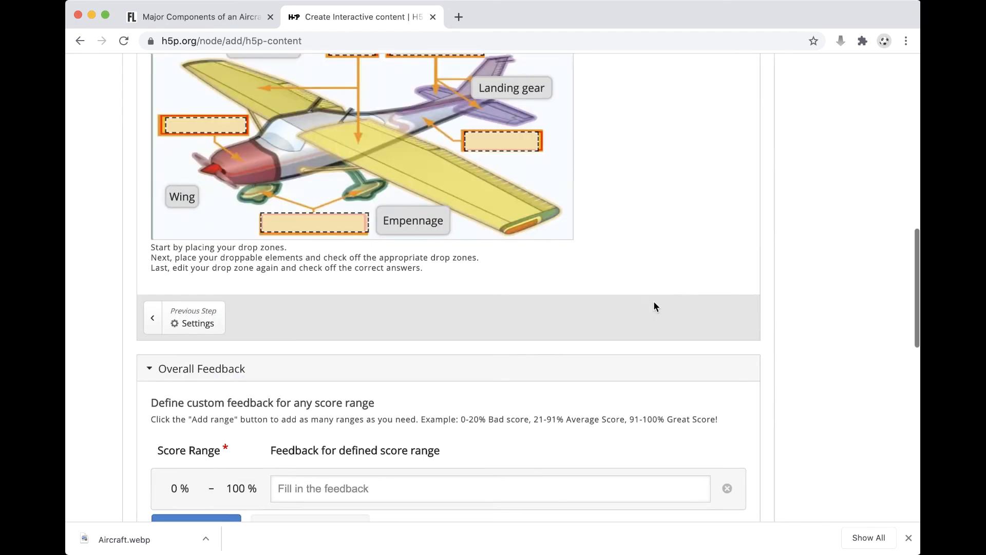
pyautogui.scroll(-4, 654, 307)
pyautogui.scroll(-4, 230, 399)
pyautogui.click(137, 409)
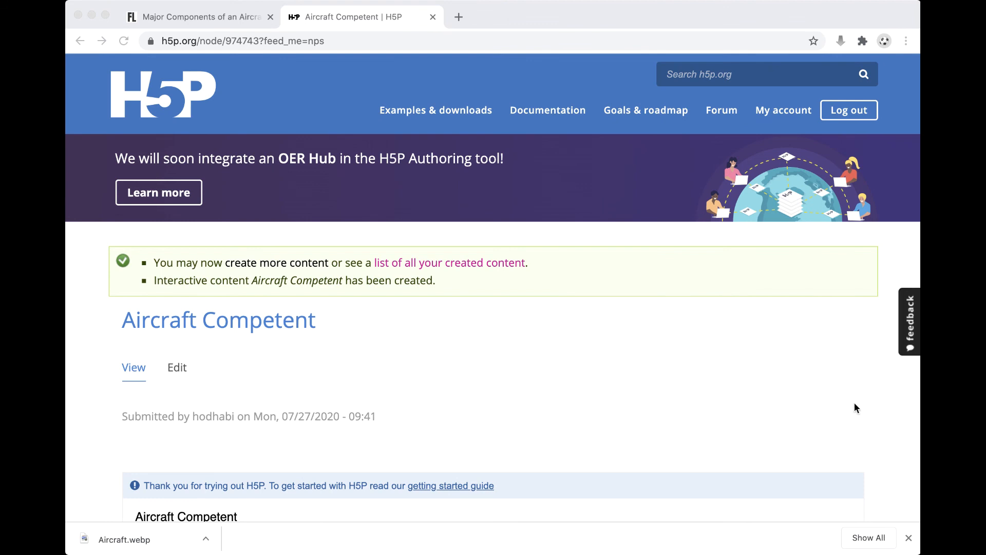
pyautogui.scroll(-8, 854, 403)
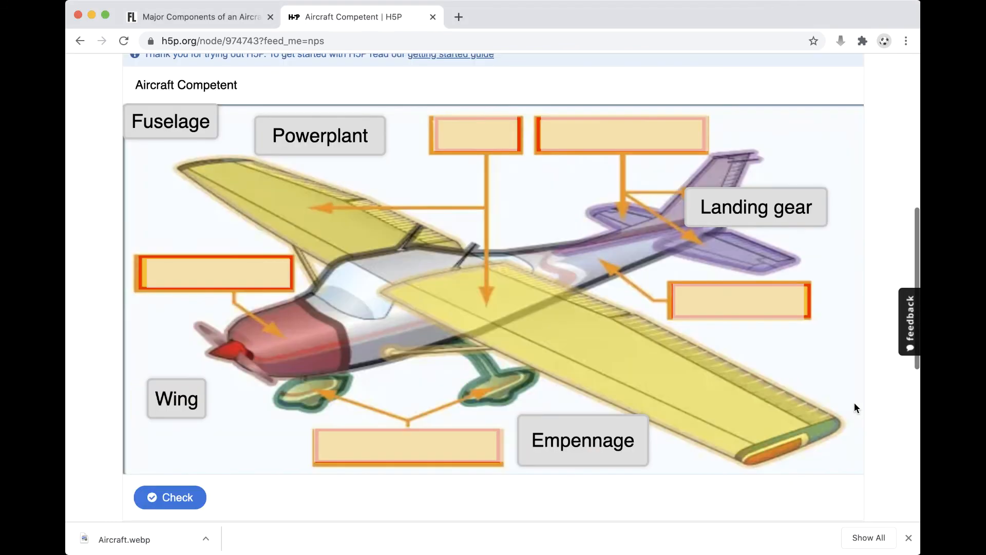